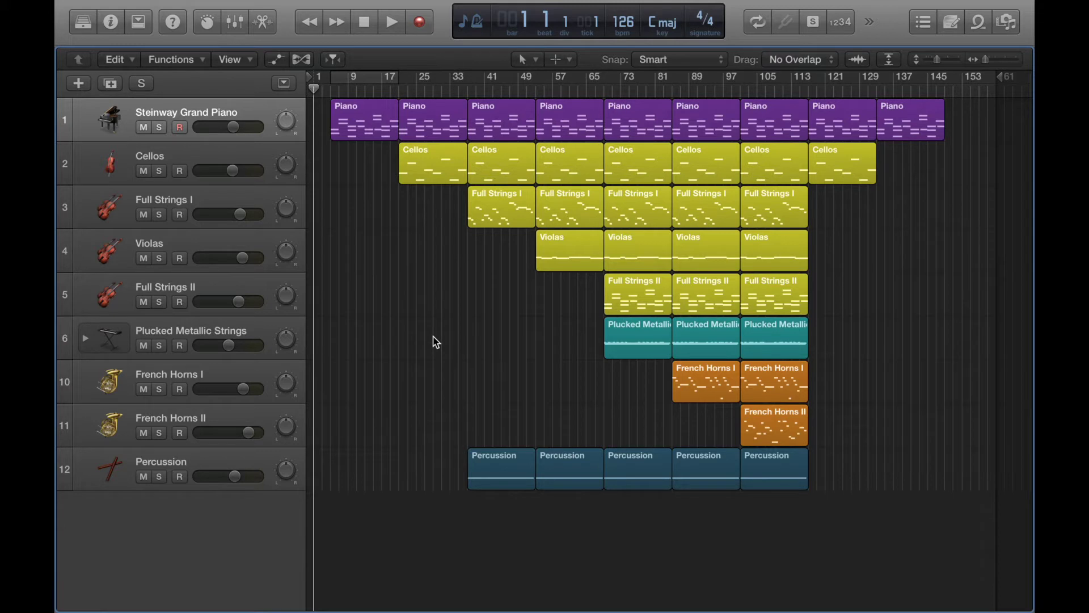
# Step: Delete every Piano region after the first one
pyautogui.rightClick(366, 122)
pyautogui.moveTo(503, 199)
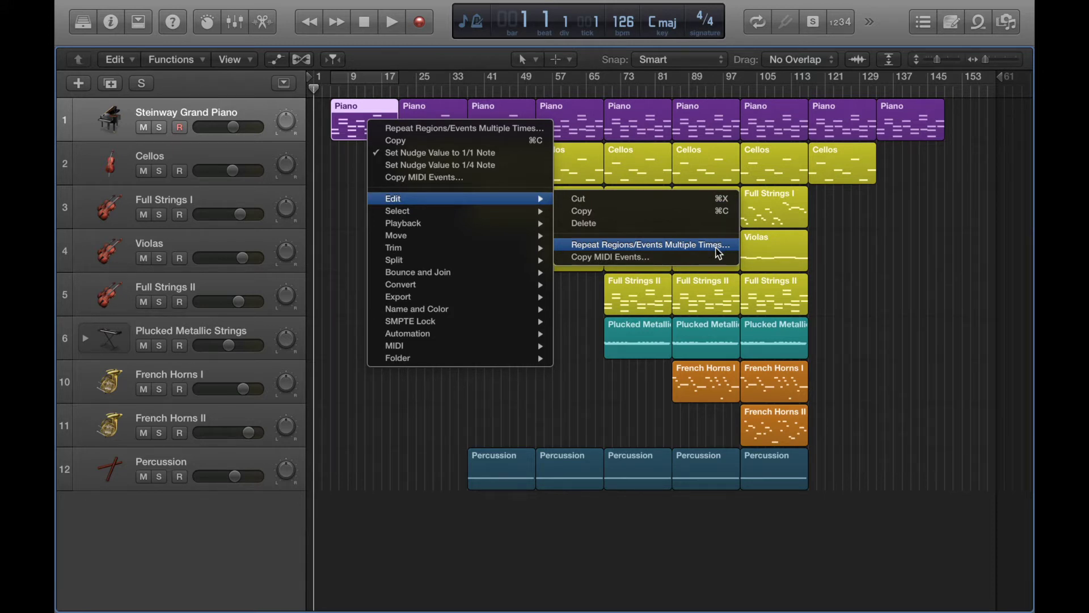
pyautogui.click(945, 160)
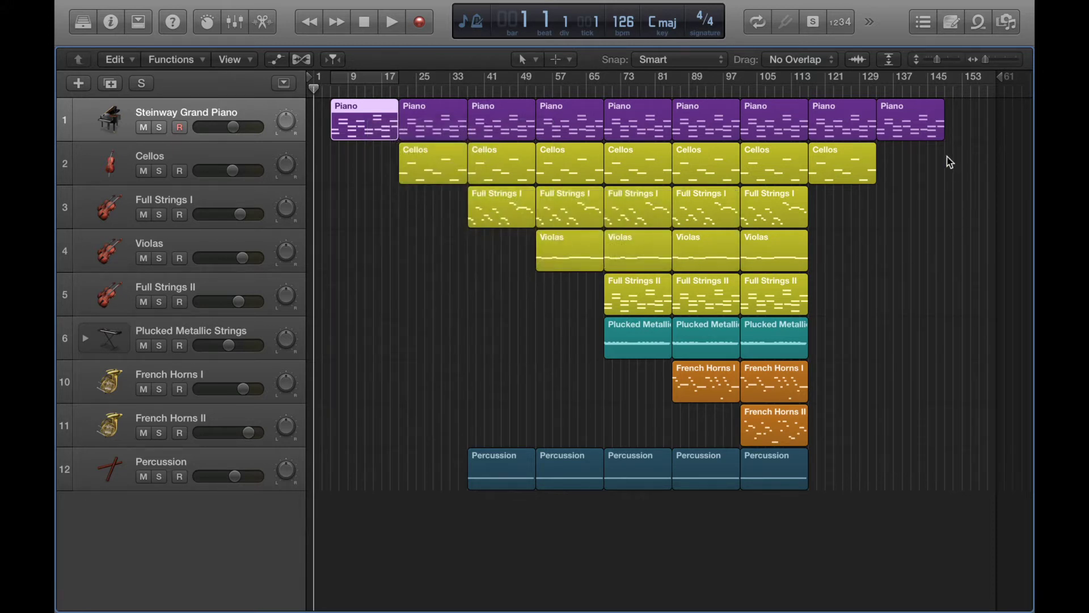
pyautogui.moveTo(958, 126); pyautogui.dragTo(452, 119)
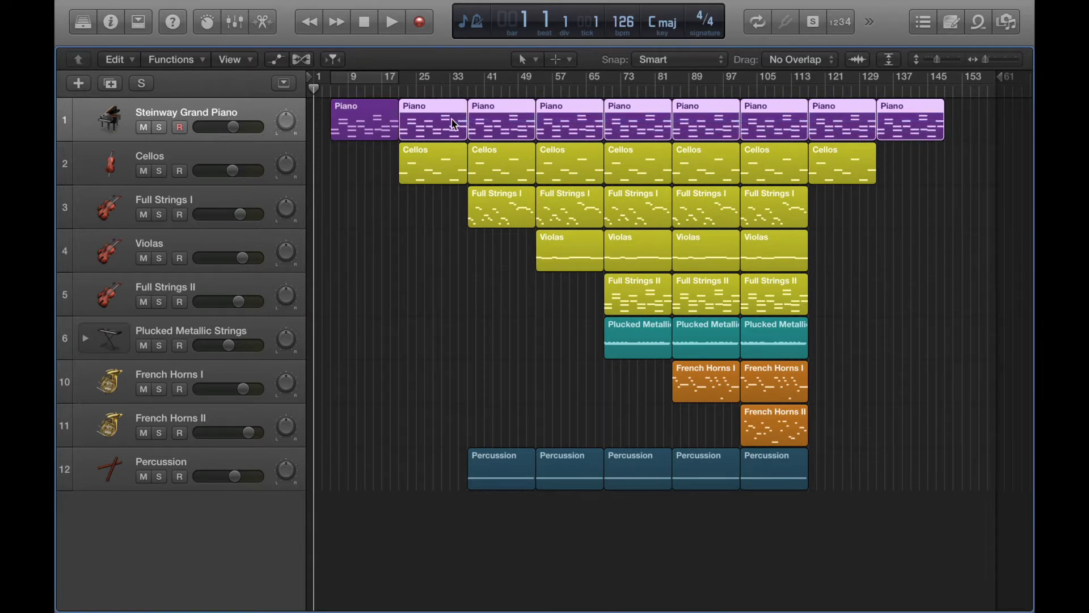
pyautogui.press('Delete')
# Step: Repeat the first Piano region 8 times as copies, then undo the repeats
pyautogui.rightClick(359, 124)
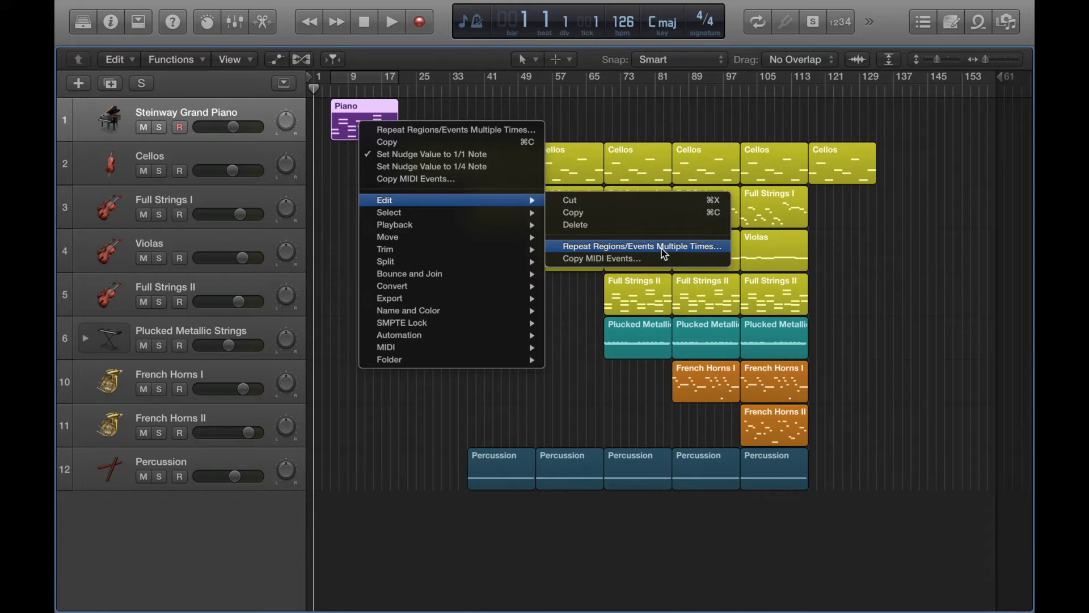
pyautogui.click(662, 247)
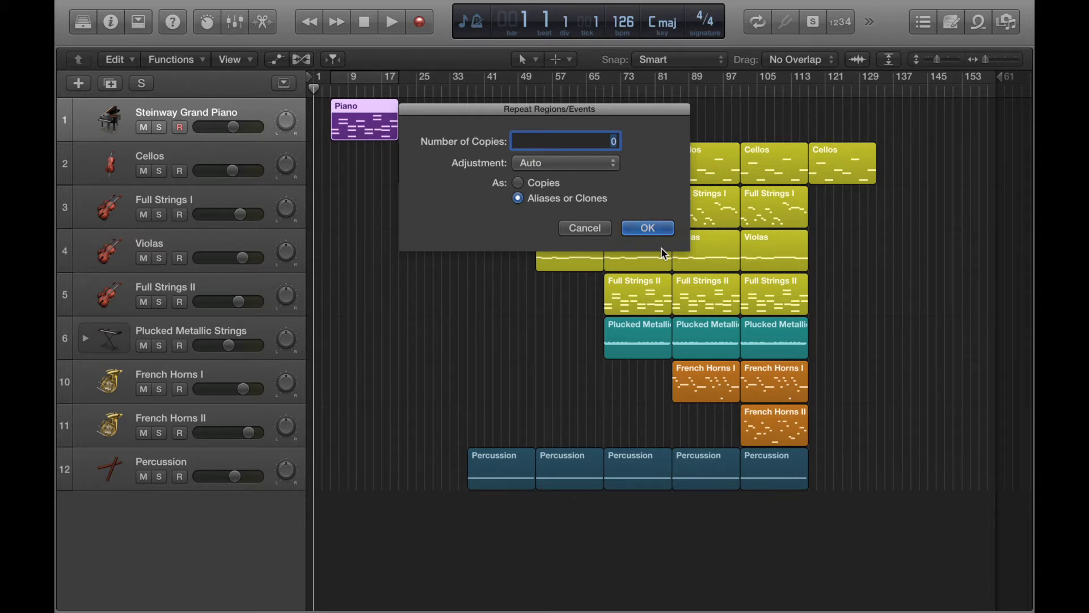
pyautogui.write('8')
pyautogui.click(519, 183)
pyautogui.press('Return')
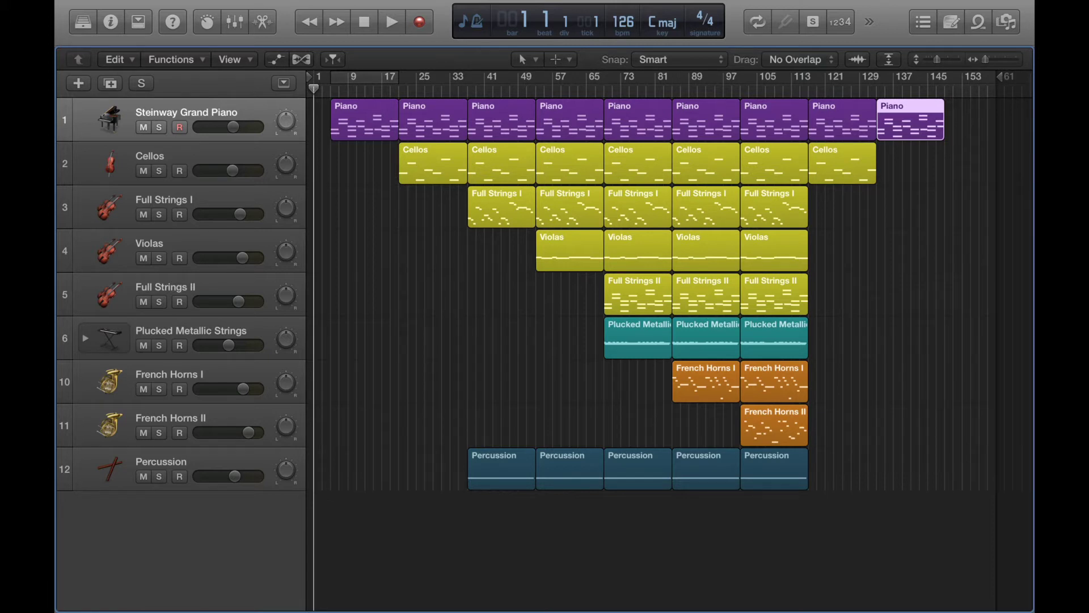
pyautogui.press('super+z')
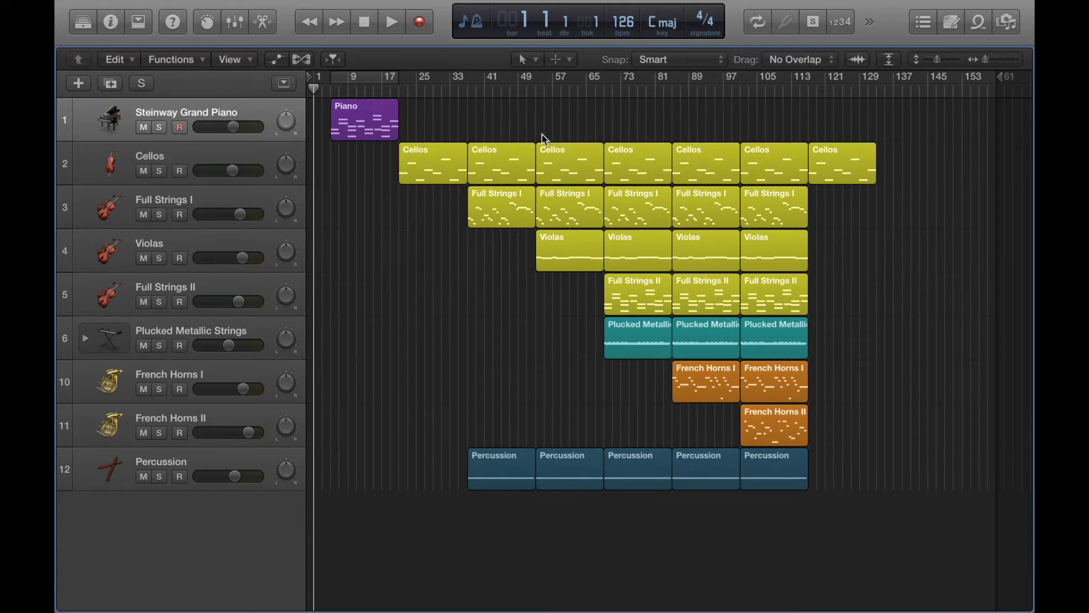
# Step: Repeat the opening Piano region 8 times as aliases, extending to about bar 145
pyautogui.rightClick(376, 111)
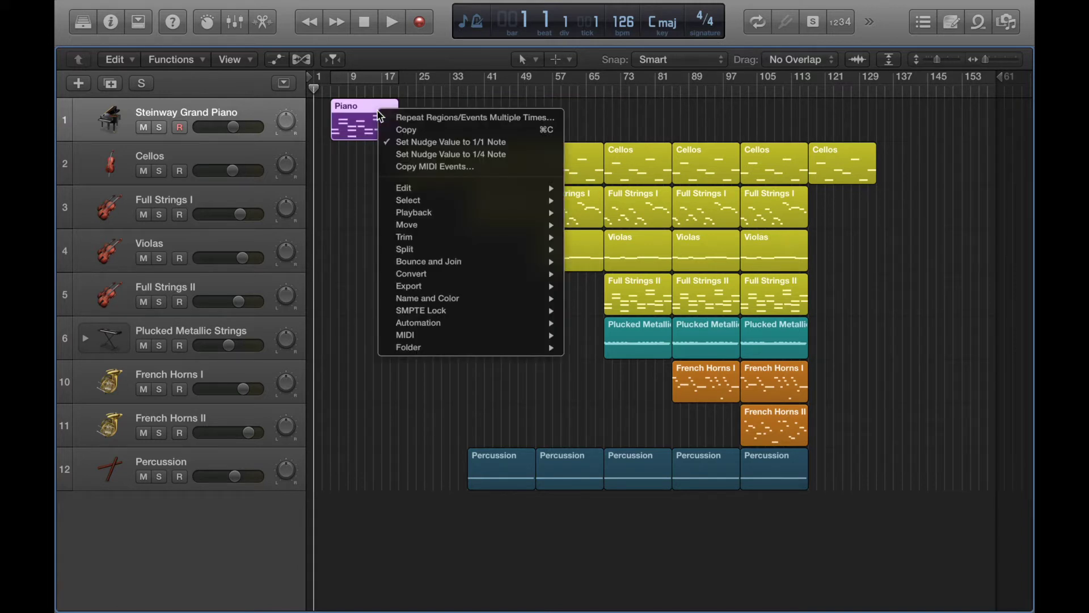
pyautogui.click(492, 117)
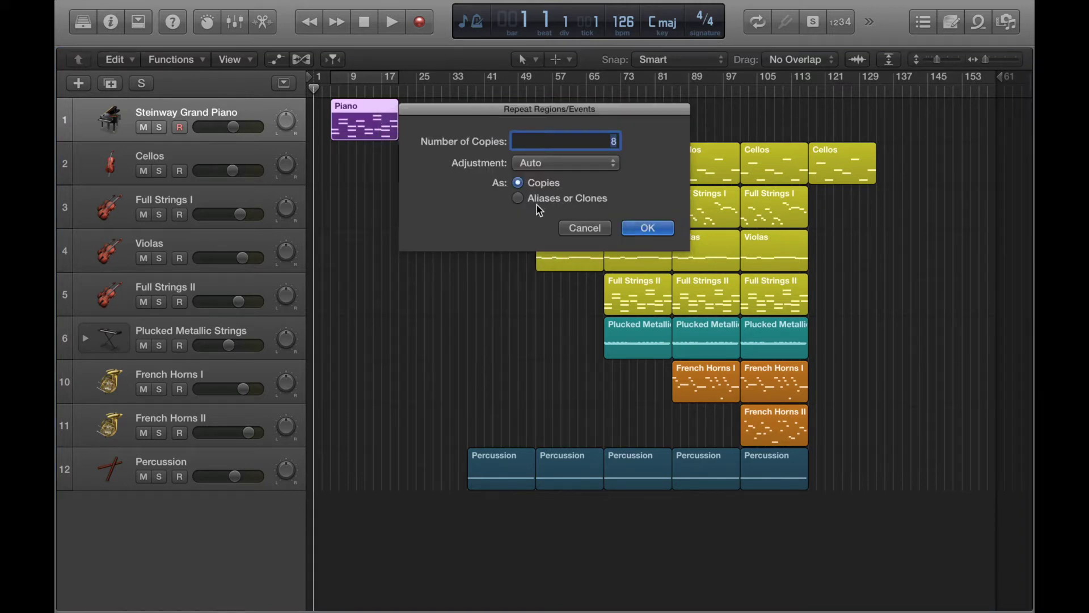
pyautogui.click(518, 198)
pyautogui.click(662, 230)
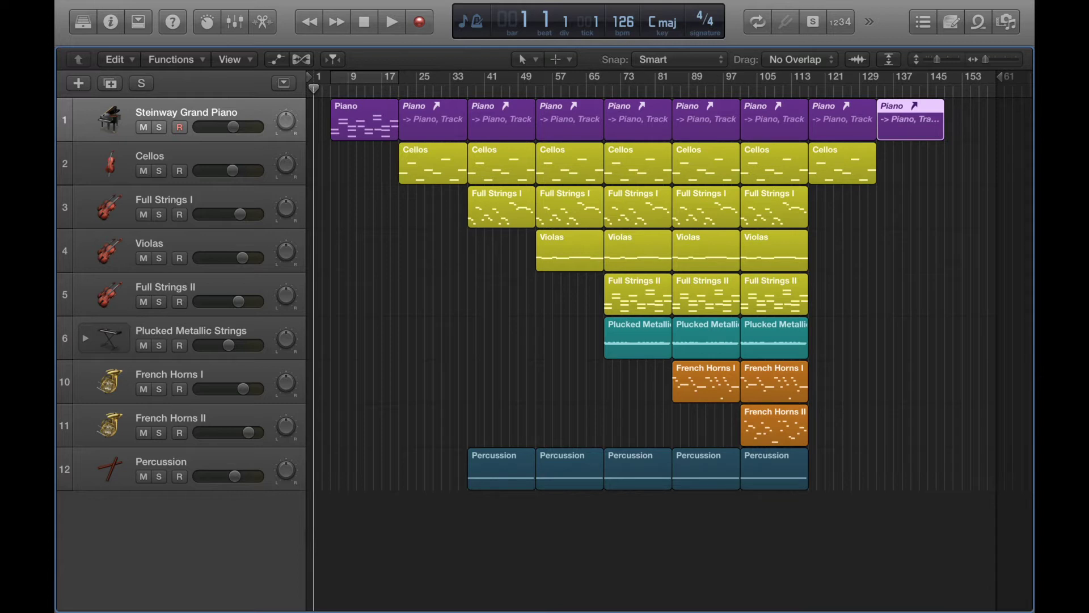
pyautogui.moveTo(560, 127)
pyautogui.mouseDown()
pyautogui.moveTo(523, 171)
pyautogui.moveTo(464, 321)
pyautogui.moveTo(479, 353)
pyautogui.moveTo(453, 305)
pyautogui.moveTo(526, 205)
pyautogui.moveTo(560, 125)
pyautogui.mouseUp()
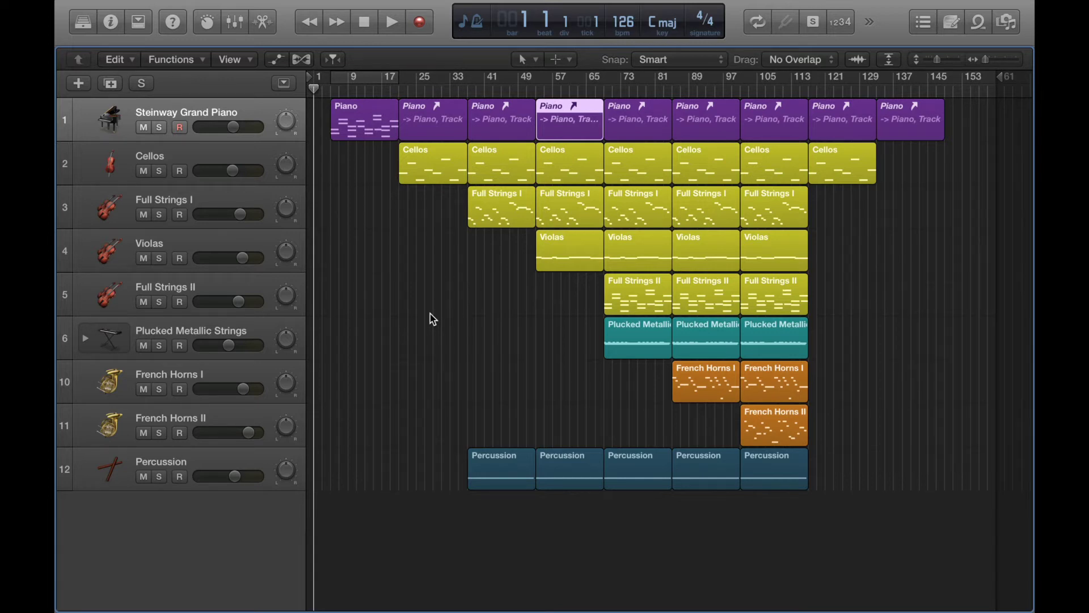
# Step: Select every region in the arrangement with a marquee
pyautogui.keyDown('shift'); pyautogui.click(642, 344); pyautogui.keyUp('shift')
pyautogui.keyDown('shift'); pyautogui.click(693, 345); pyautogui.keyUp('shift')
pyautogui.keyDown('shift'); pyautogui.click(770, 296); pyautogui.keyUp('shift')
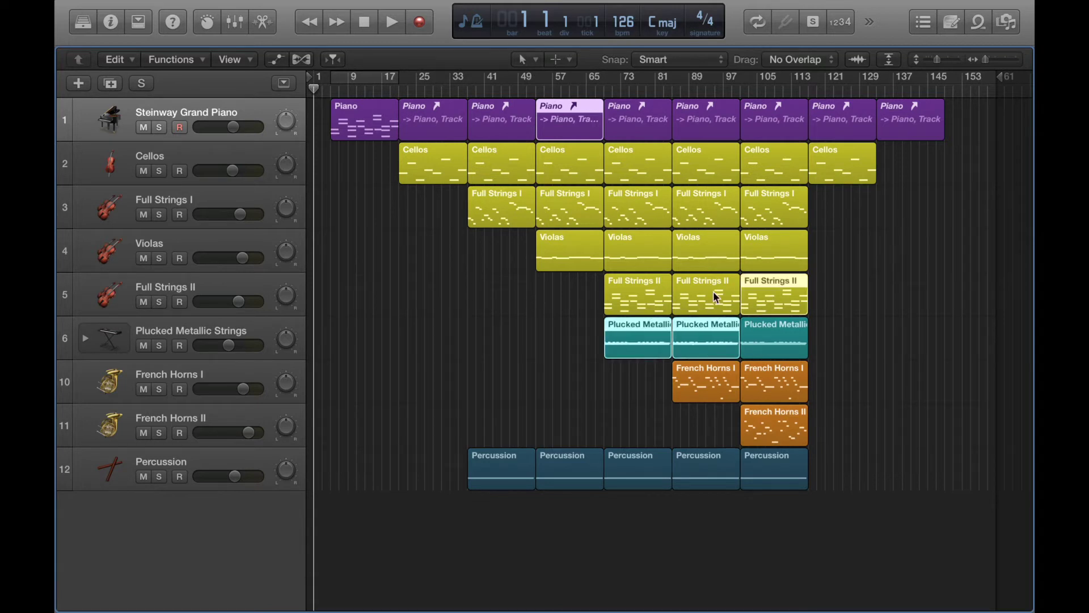
pyautogui.keyDown('shift'); pyautogui.click(713, 291); pyautogui.keyUp('shift')
pyautogui.keyDown('shift'); pyautogui.click(700, 256); pyautogui.keyUp('shift')
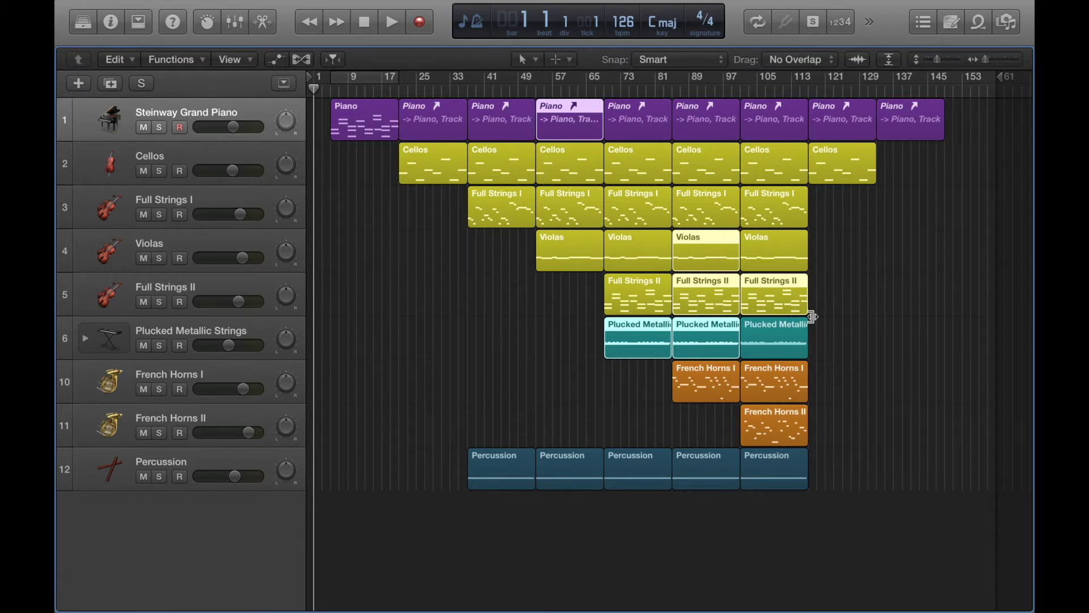
pyautogui.moveTo(857, 374); pyautogui.dragTo(679, 264)
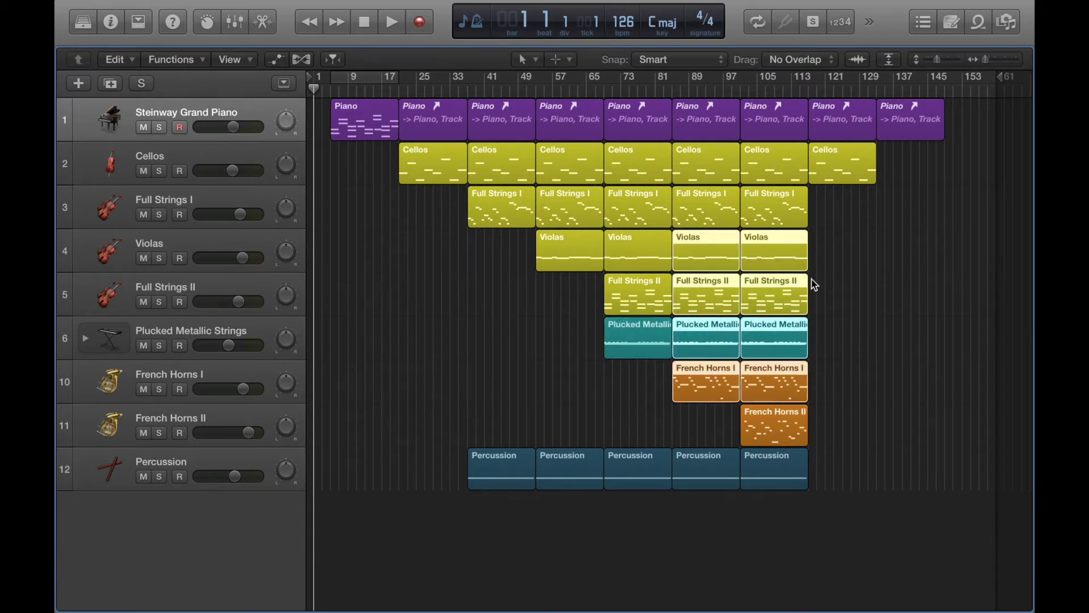
pyautogui.click(883, 318)
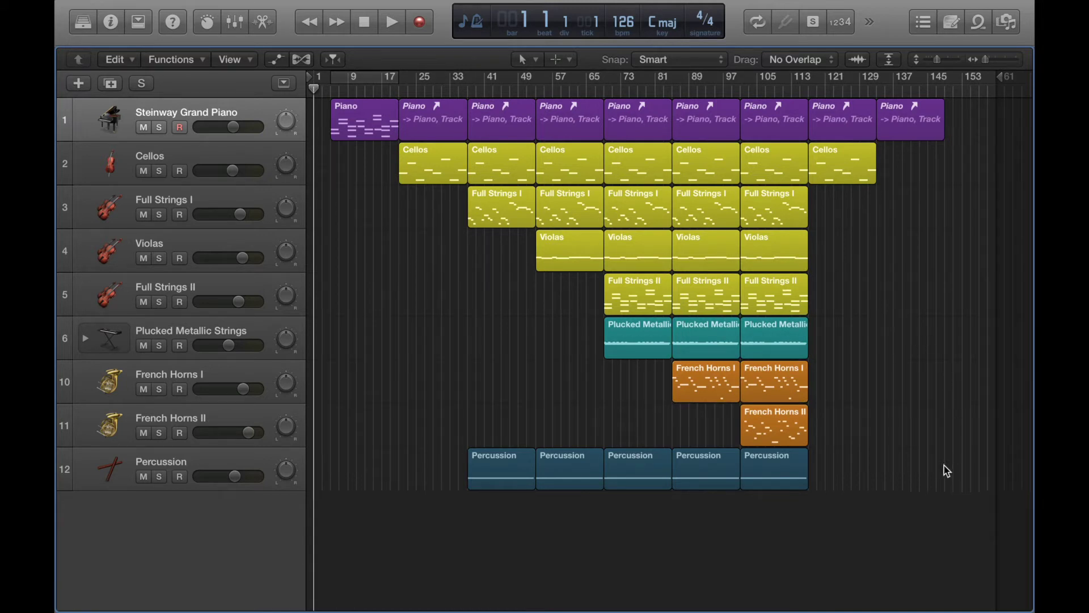
pyautogui.moveTo(937, 459); pyautogui.dragTo(389, 130)
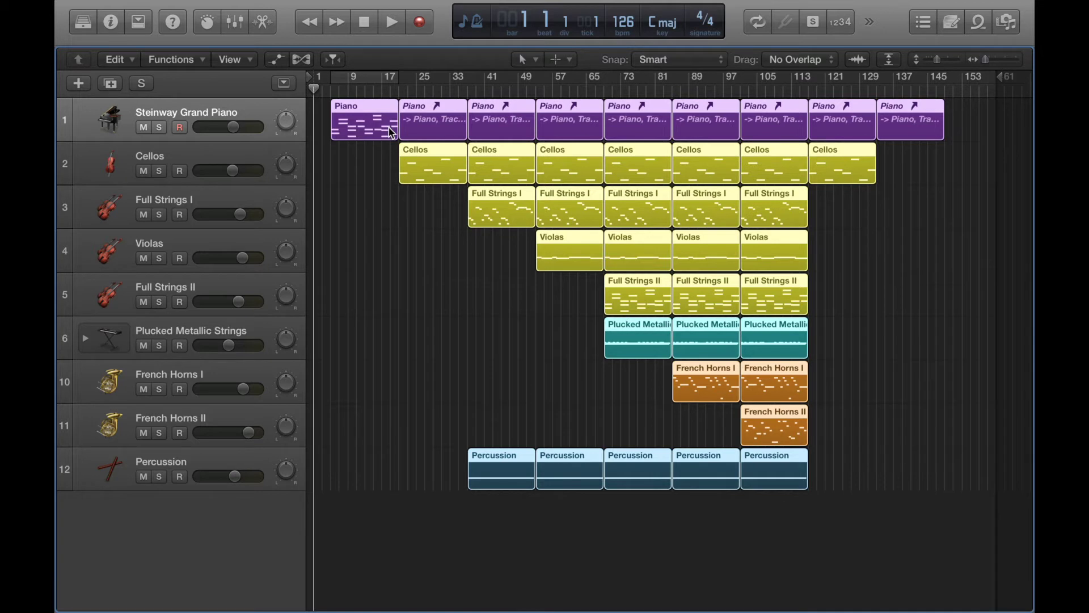
# Step: Paste the arrangement copy at bar 149, then switch to the guitar chorus project
pyautogui.click(945, 89)
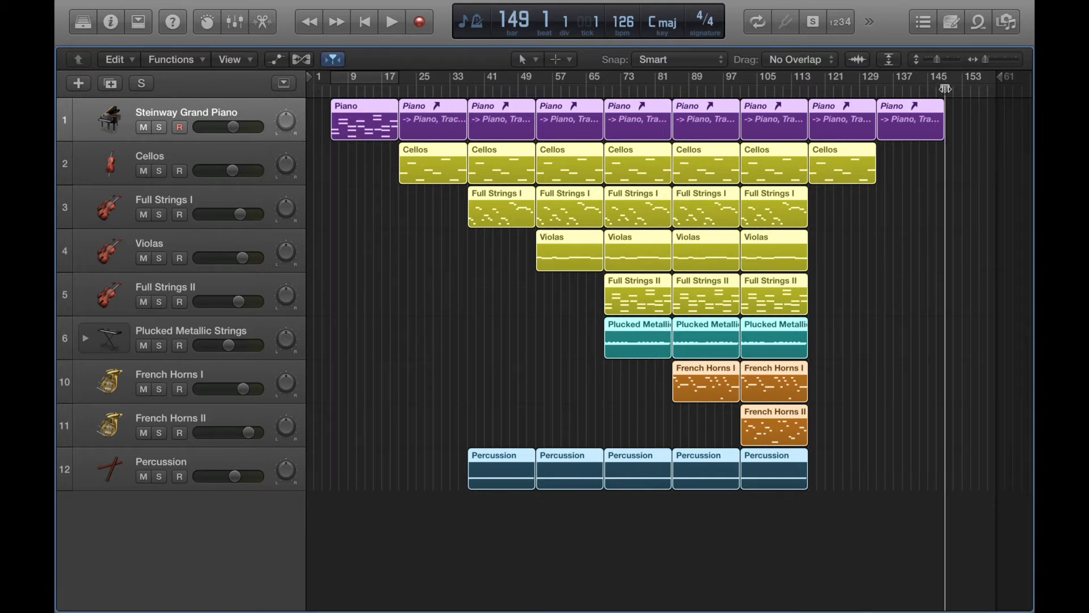
pyautogui.press('super+v')
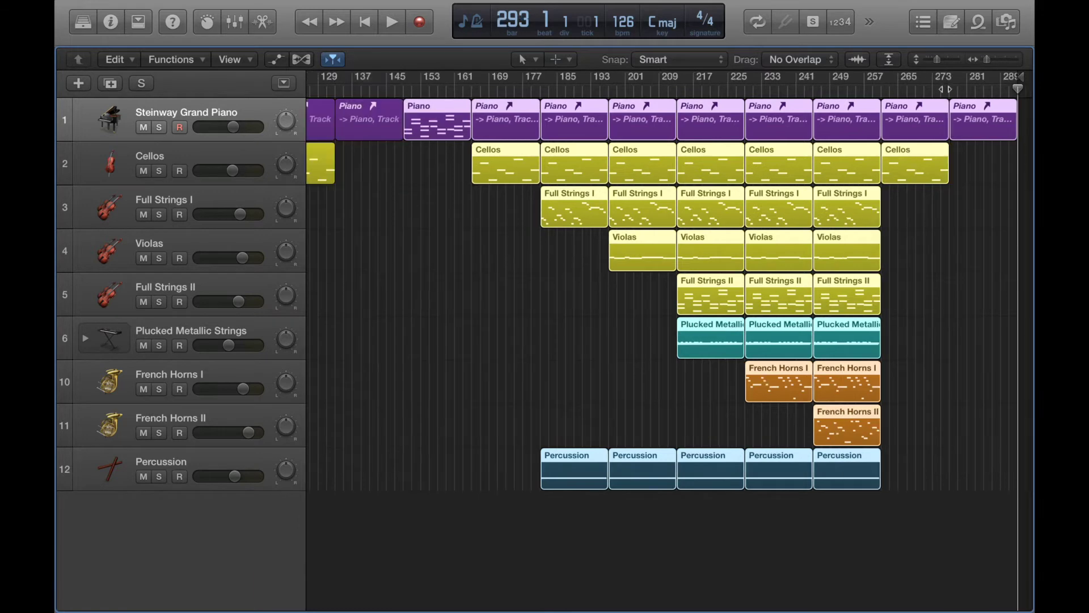
pyautogui.press('z')
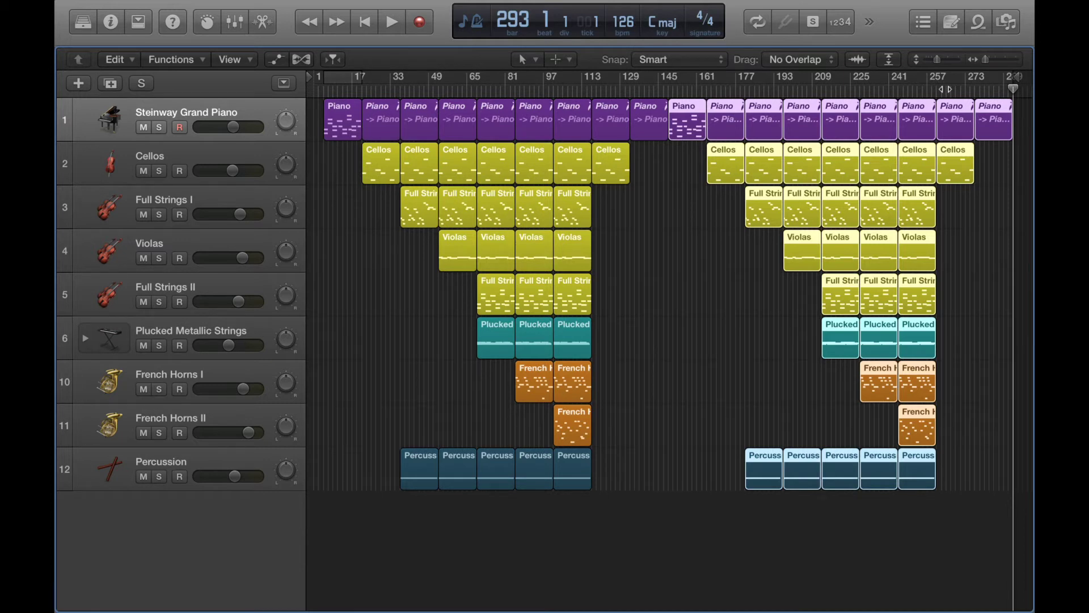
pyautogui.click(695, 307)
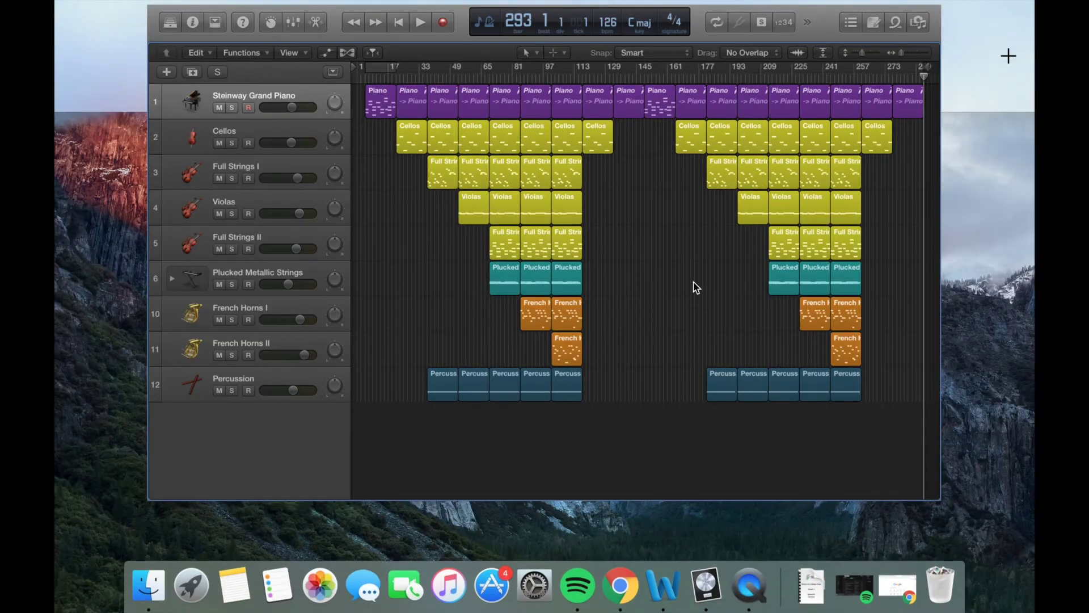
pyautogui.hotkey('ctrl', 'Up')
pyautogui.click(693, 74)
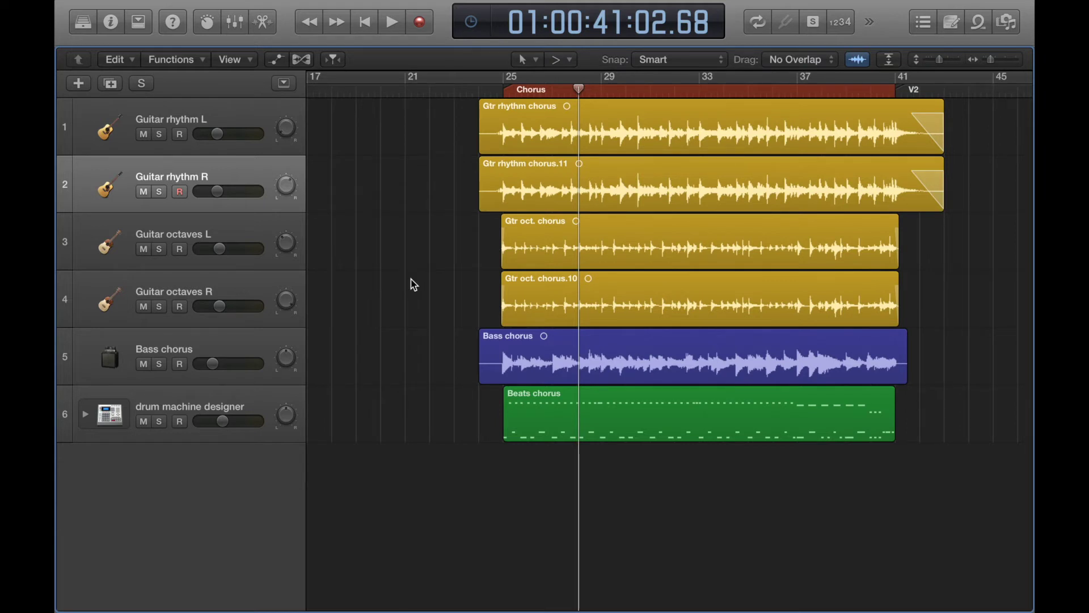
# Step: Solo Guitar rhythm L and R, then Guitar octaves L and R
pyautogui.rightClick(369, 264)
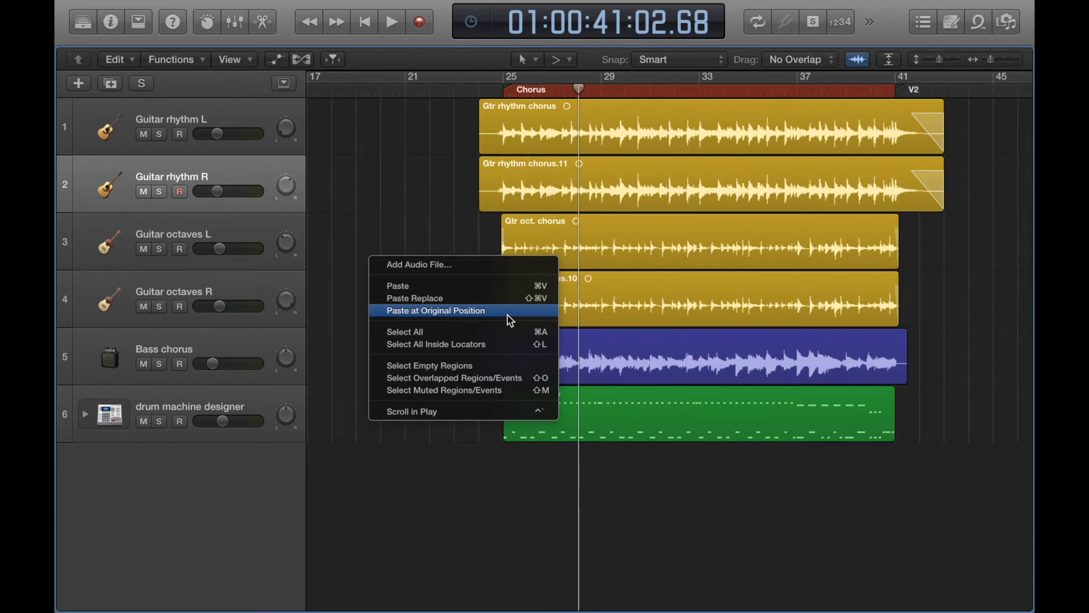
pyautogui.click(454, 212)
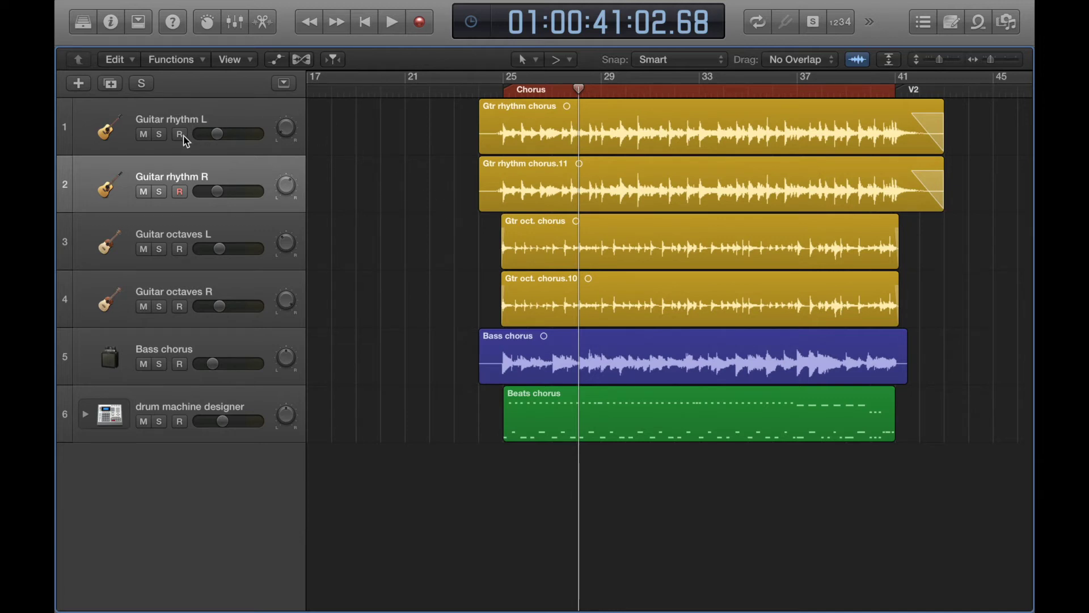
pyautogui.click(158, 135)
pyautogui.click(161, 191)
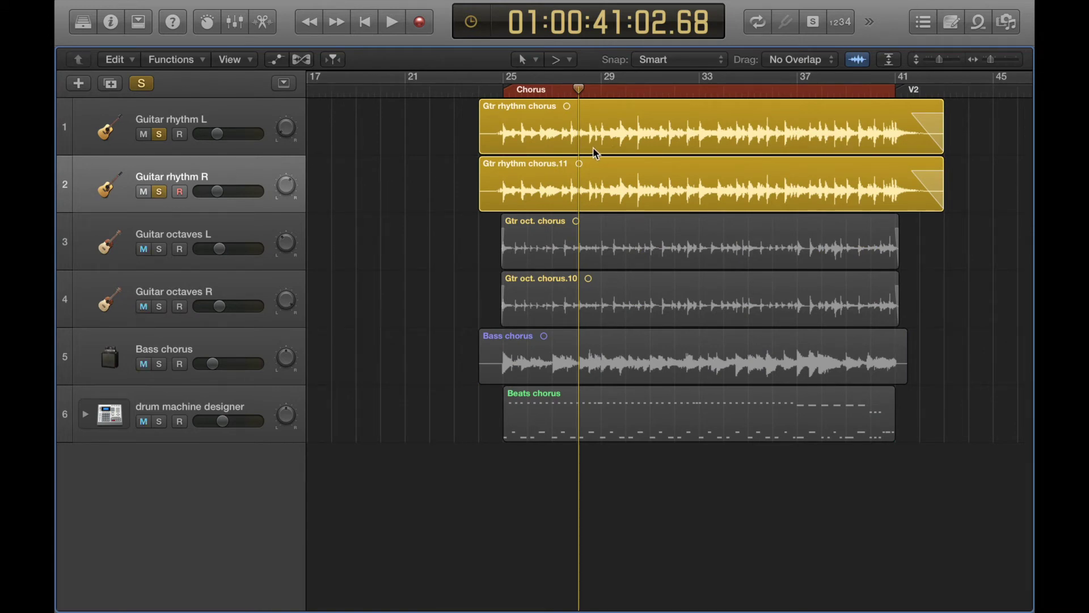
pyautogui.hscroll(3, 552, 235)
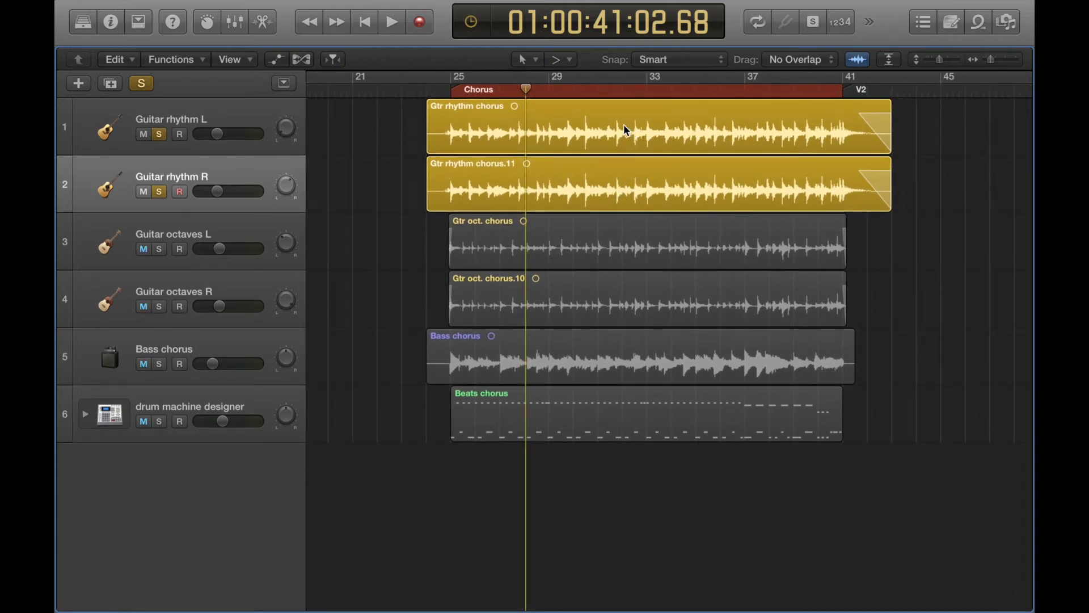
pyautogui.click(160, 249)
pyautogui.click(161, 306)
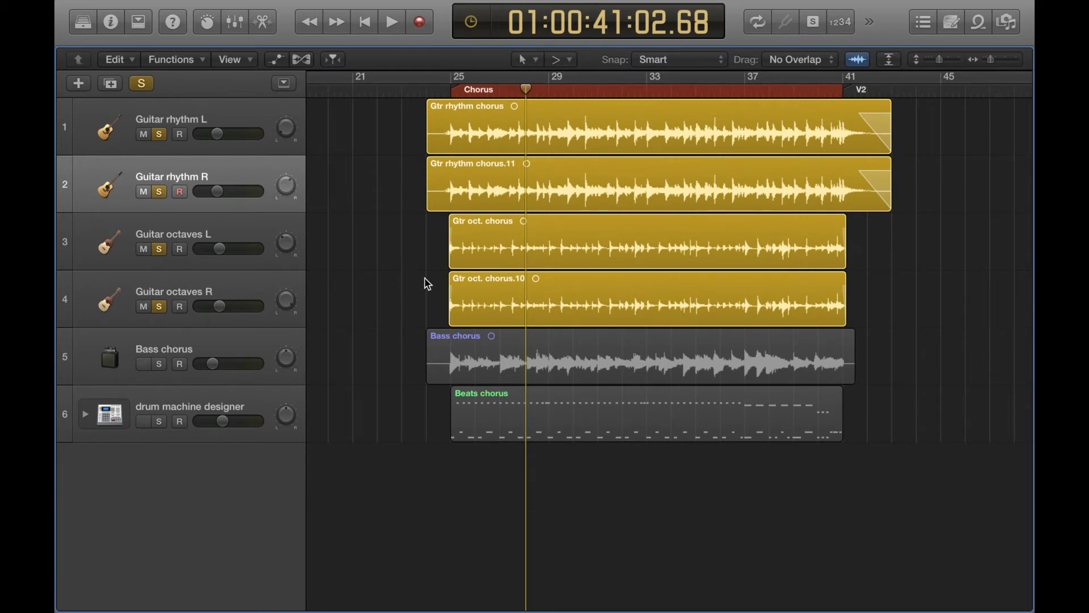
# Step: Delete the duplicate Gtr oct. chorus.10 and Gtr rhythm chorus.11 regions
pyautogui.click(618, 307)
pyautogui.press('Delete')
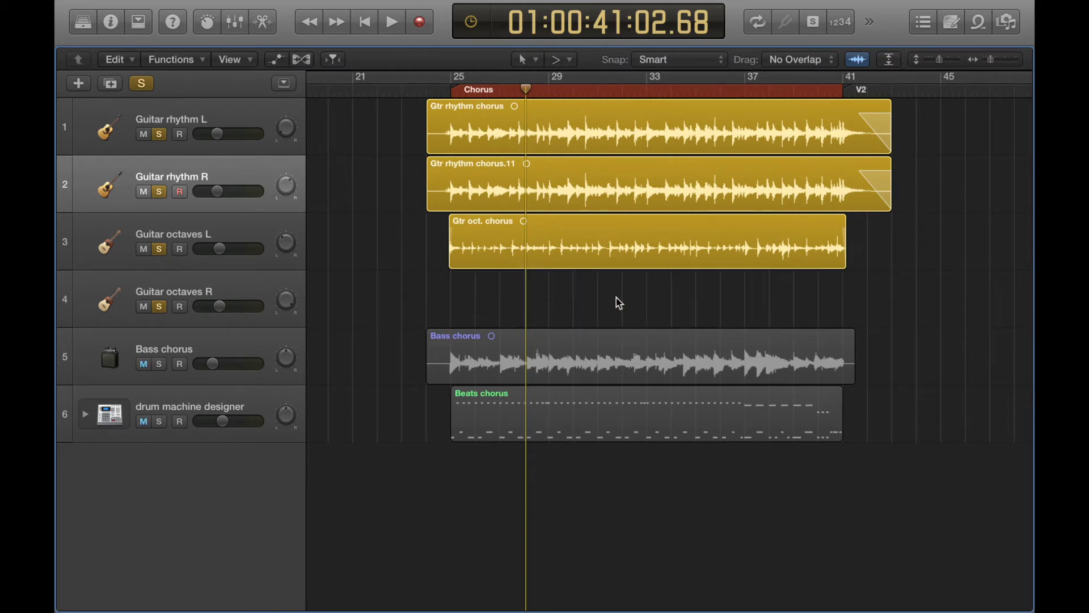
pyautogui.click(581, 183)
pyautogui.press('Delete')
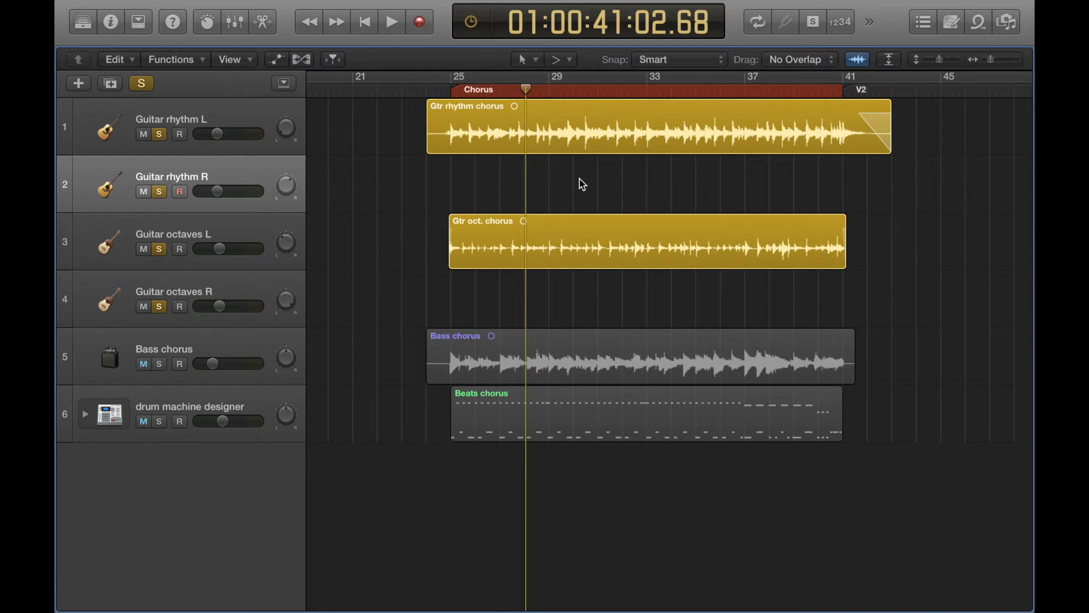
# Step: Clear global solo, solo only Guitar octaves L, and jump to the Chorus section
pyautogui.click(146, 83)
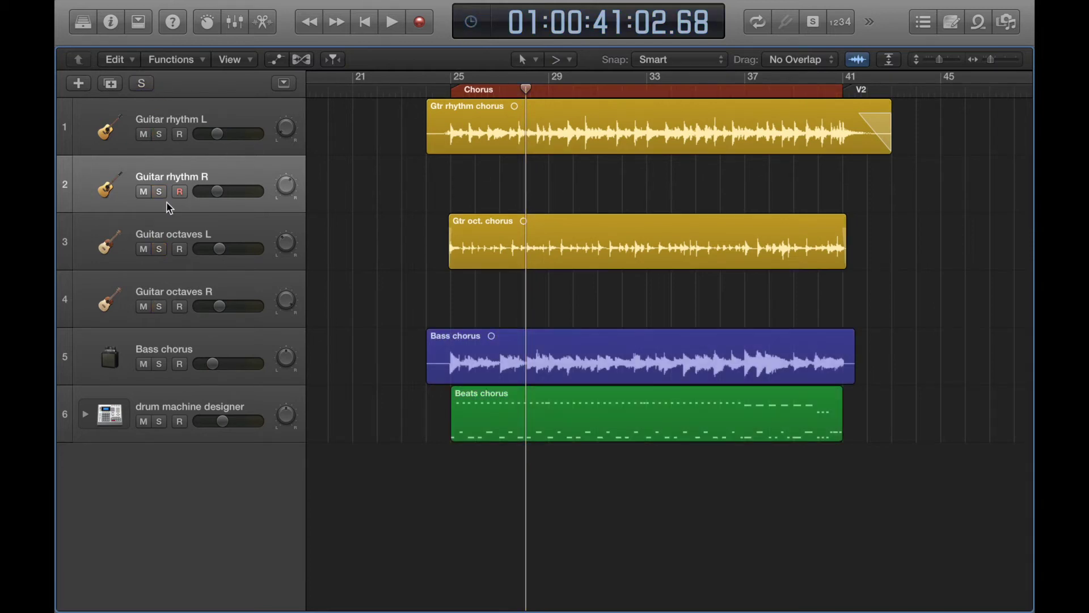
pyautogui.click(162, 244)
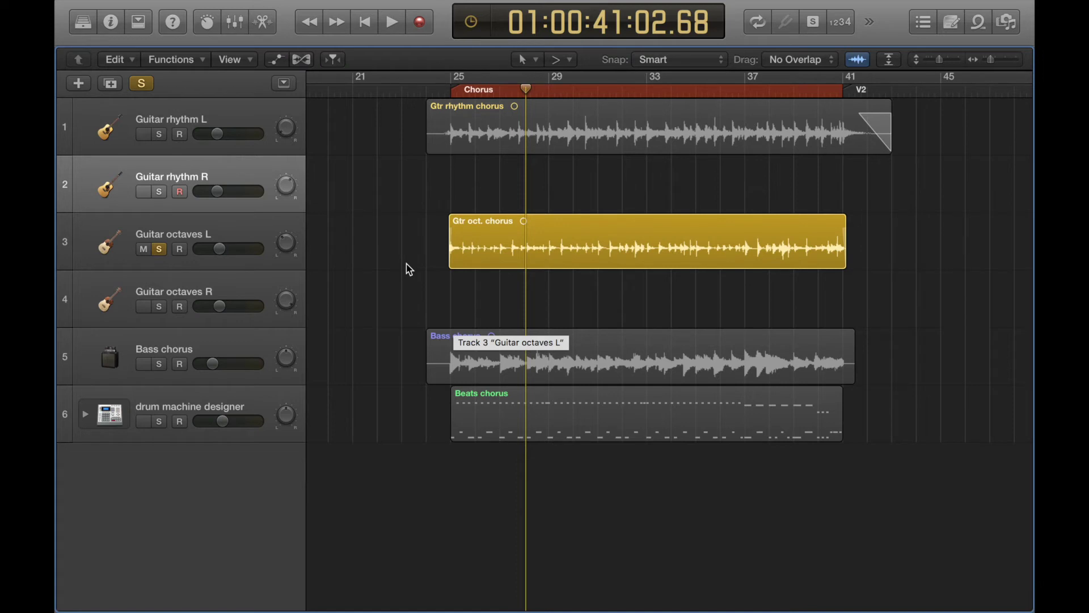
pyautogui.click(637, 239)
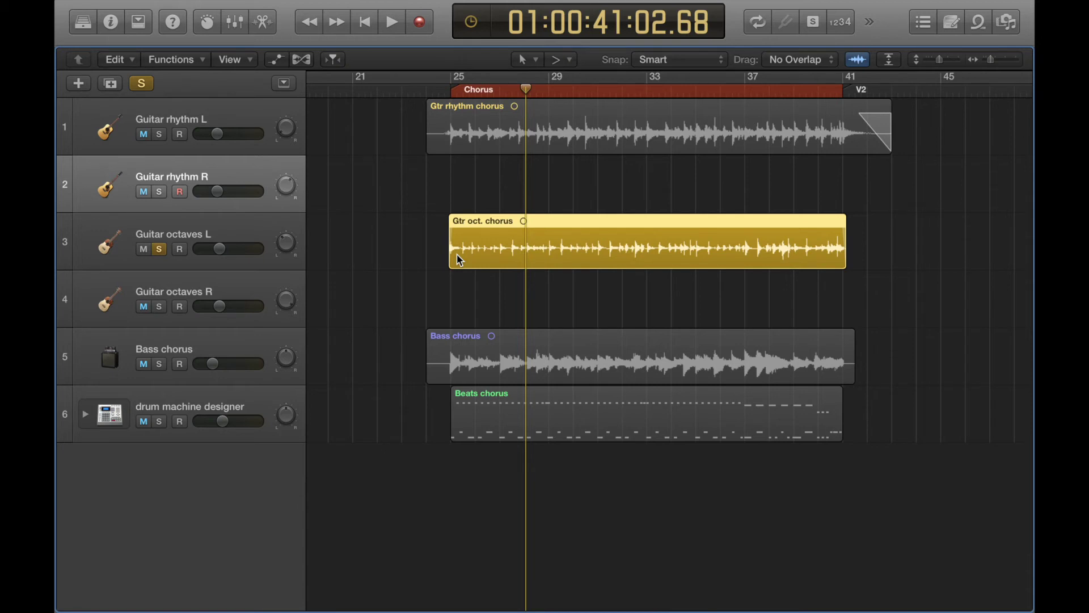
pyautogui.click(449, 90)
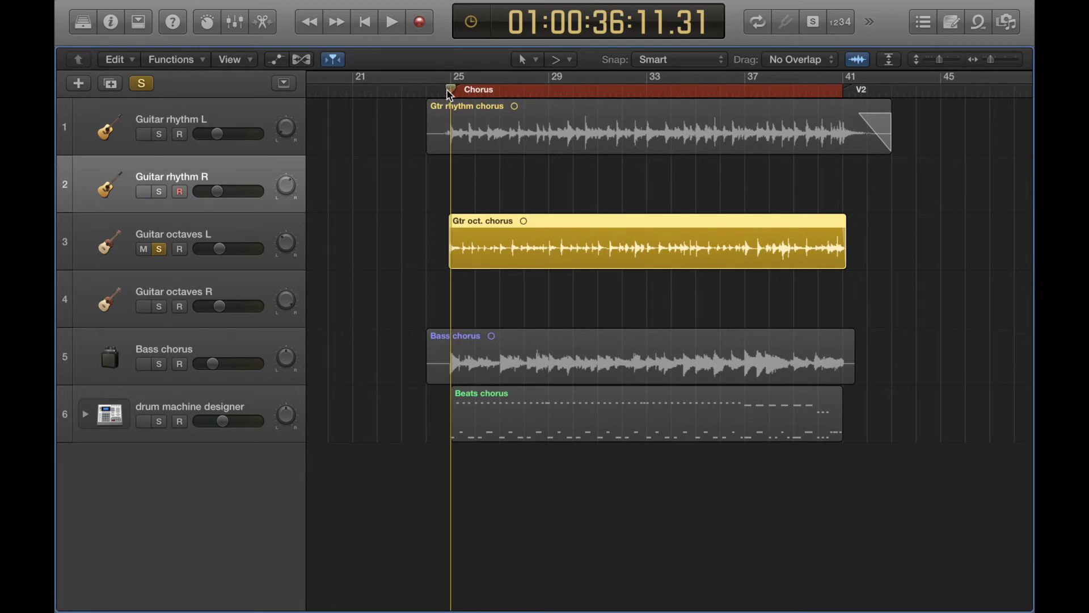
# Step: Zoom in and place the playhead exactly at the Gtr oct. chorus start, just before bar 25
pyautogui.scroll(5, 450, 91)
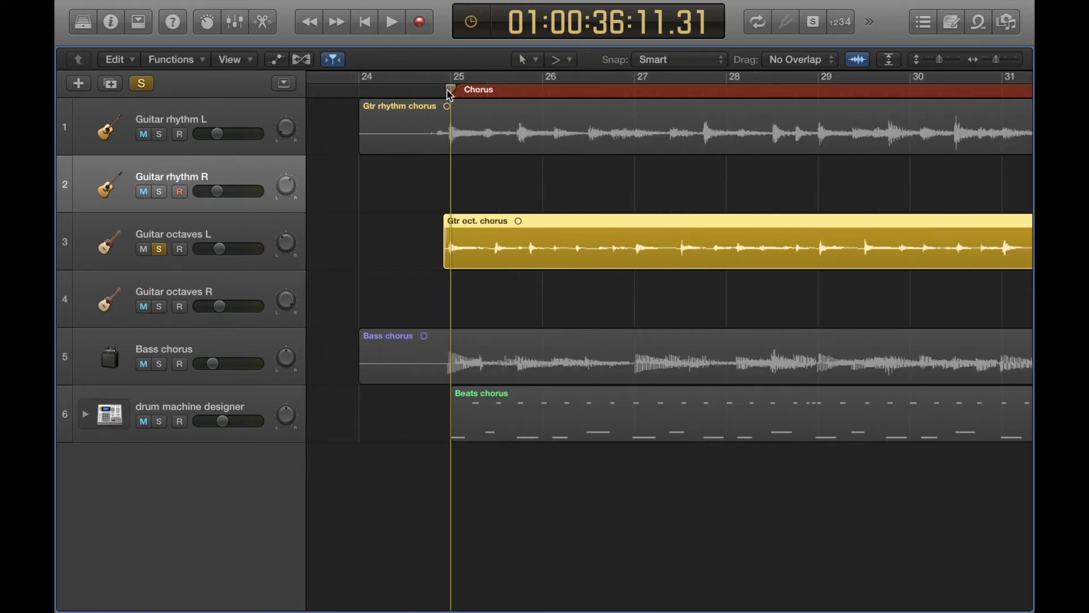
pyautogui.scroll(4, 450, 90)
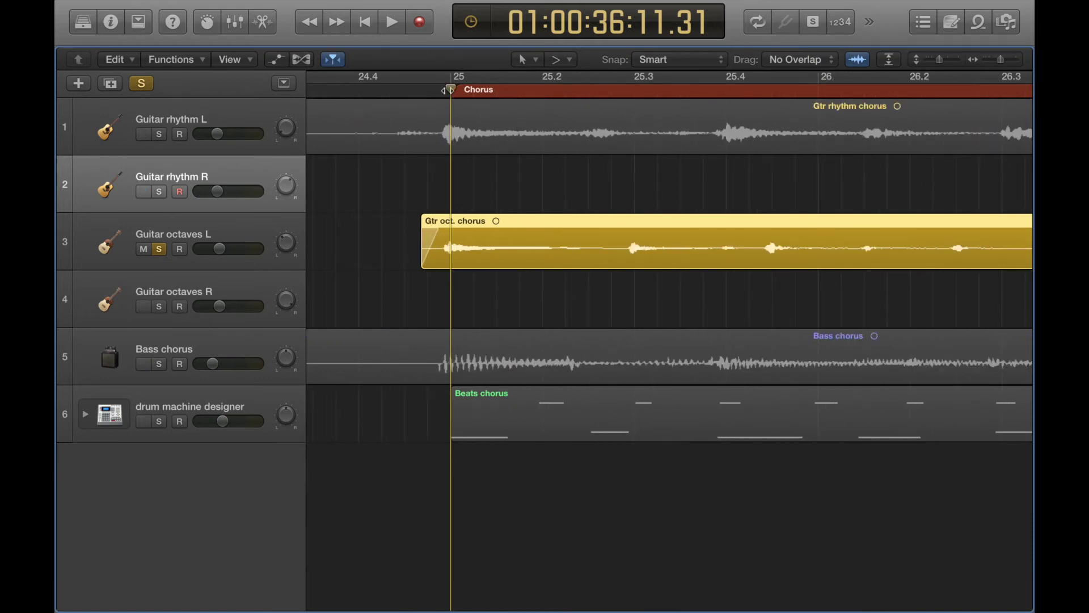
pyautogui.scroll(2, 450, 91)
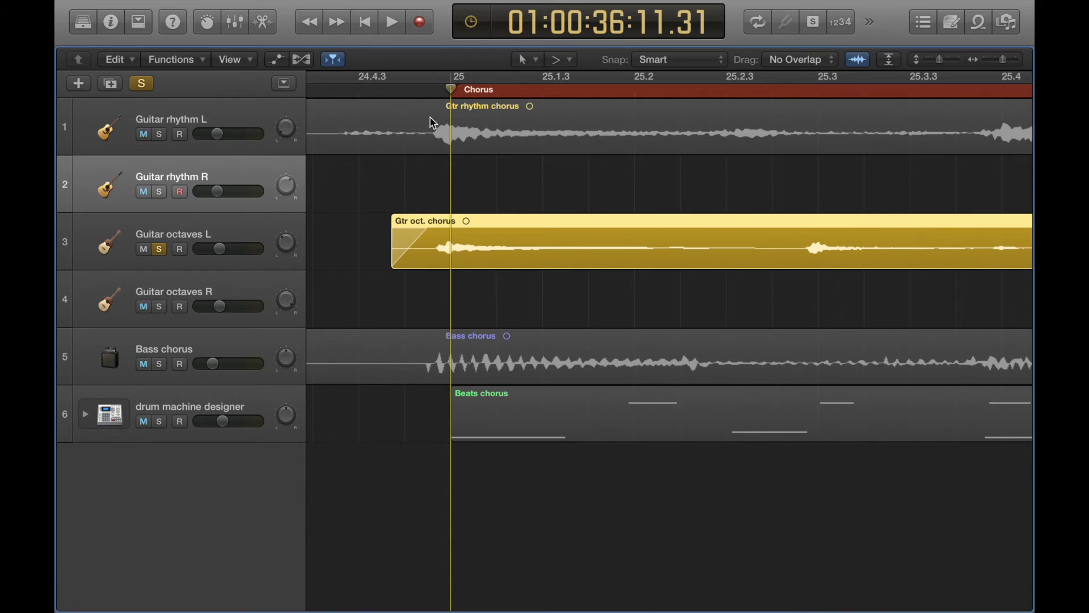
pyautogui.click(404, 90)
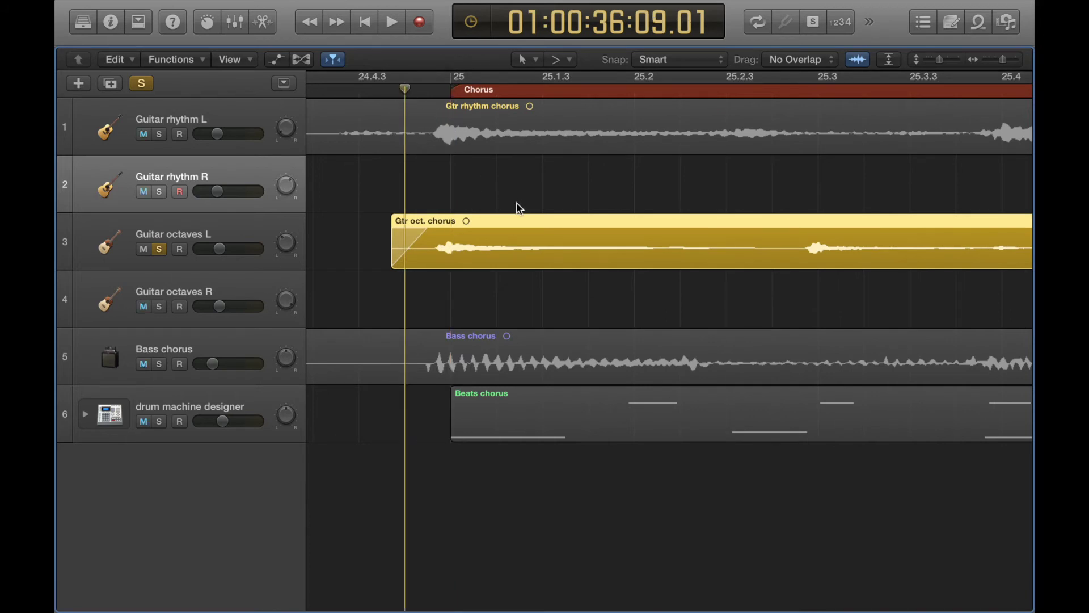
pyautogui.hscroll(-3, 514, 203)
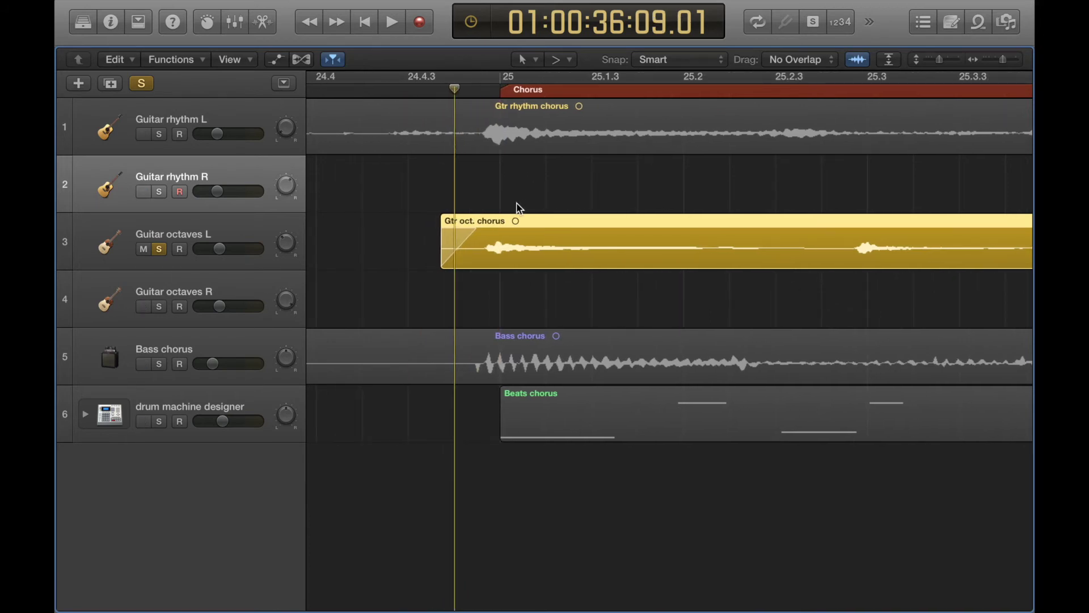
pyautogui.scroll(6, 518, 207)
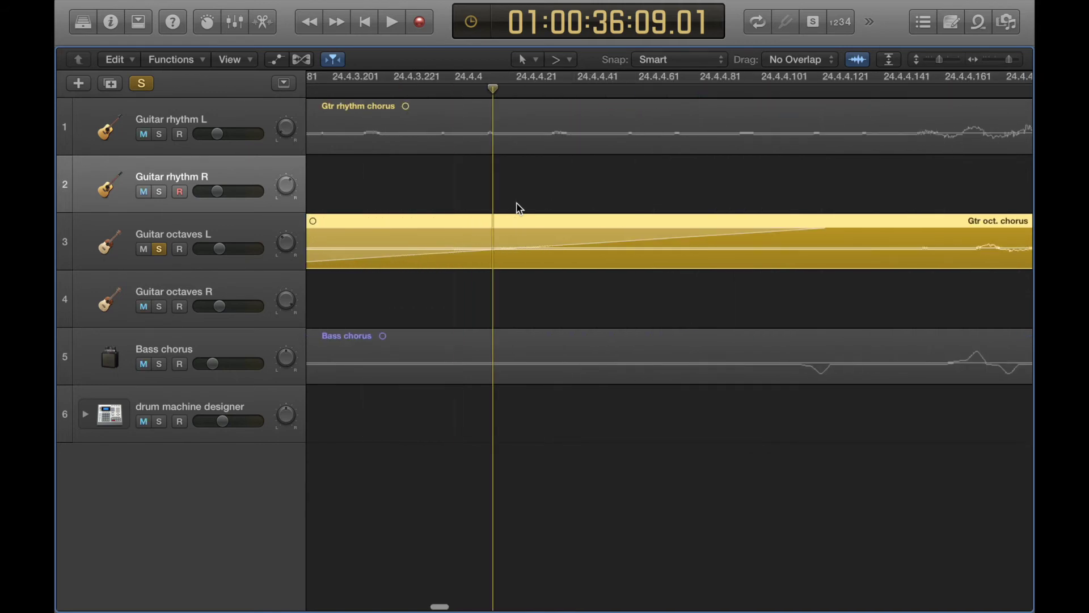
pyautogui.click(403, 91)
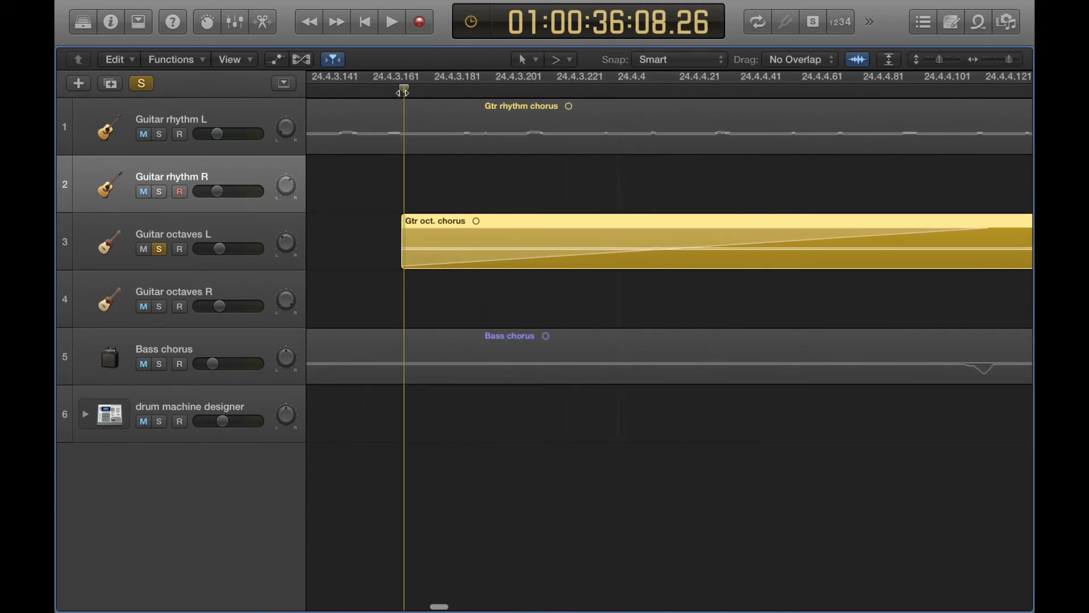
pyautogui.click(391, 91)
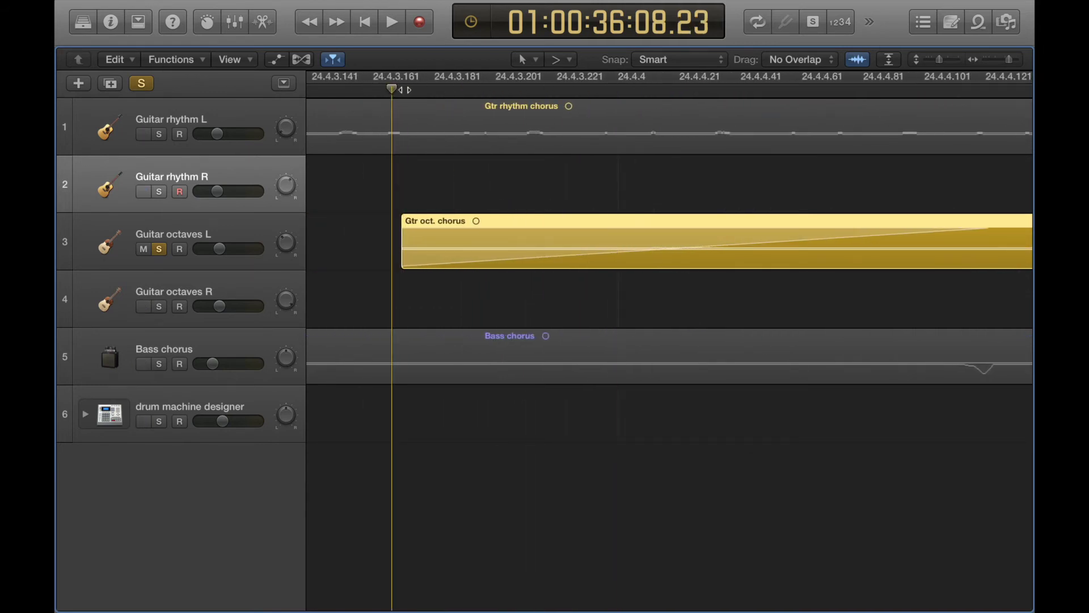
pyautogui.click(404, 90)
pyautogui.scroll(2, 405, 95)
pyautogui.scroll(1, 406, 95)
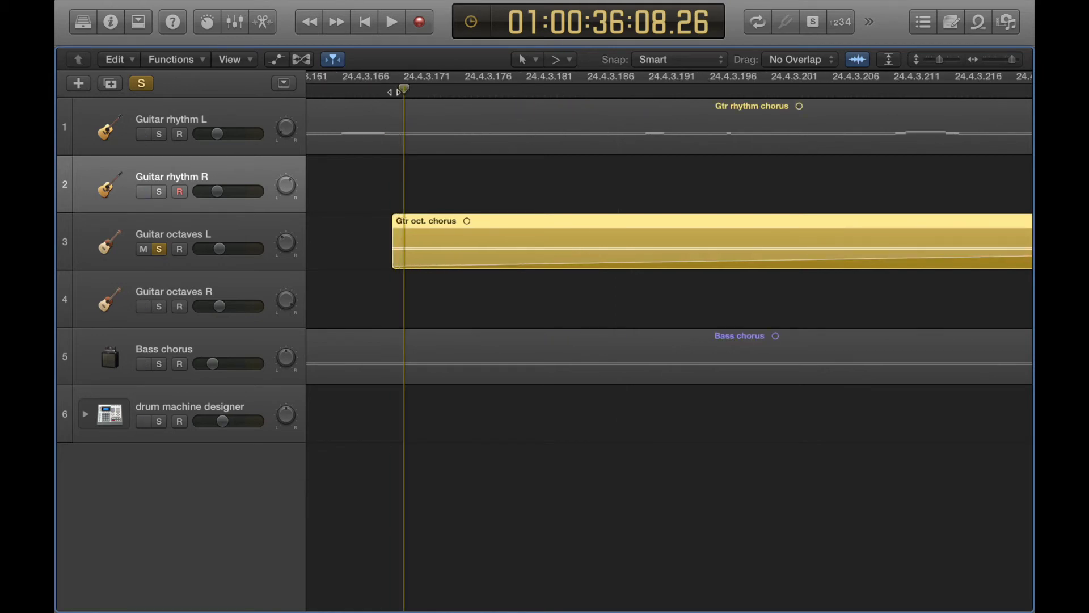
pyautogui.click(391, 91)
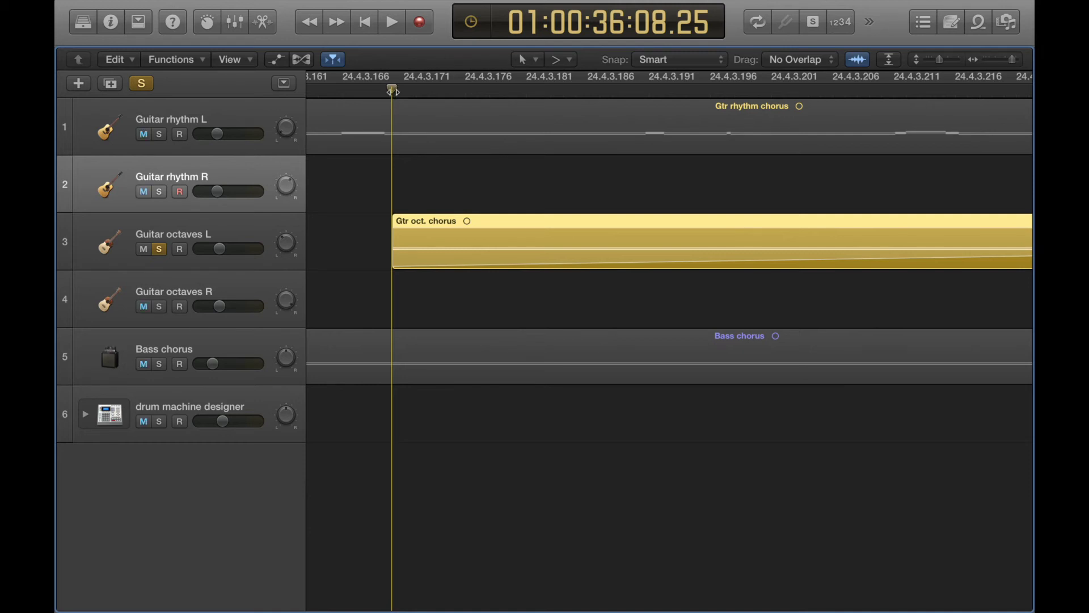
pyautogui.press('super+Left')
# Step: Paste Gtr oct. chorus.11 onto Guitar octaves R, solo it, and view bars 25–41
pyautogui.press('super+Left')
pyautogui.press('super+Left')
pyautogui.press('super+Left')
pyautogui.press('super+Left')
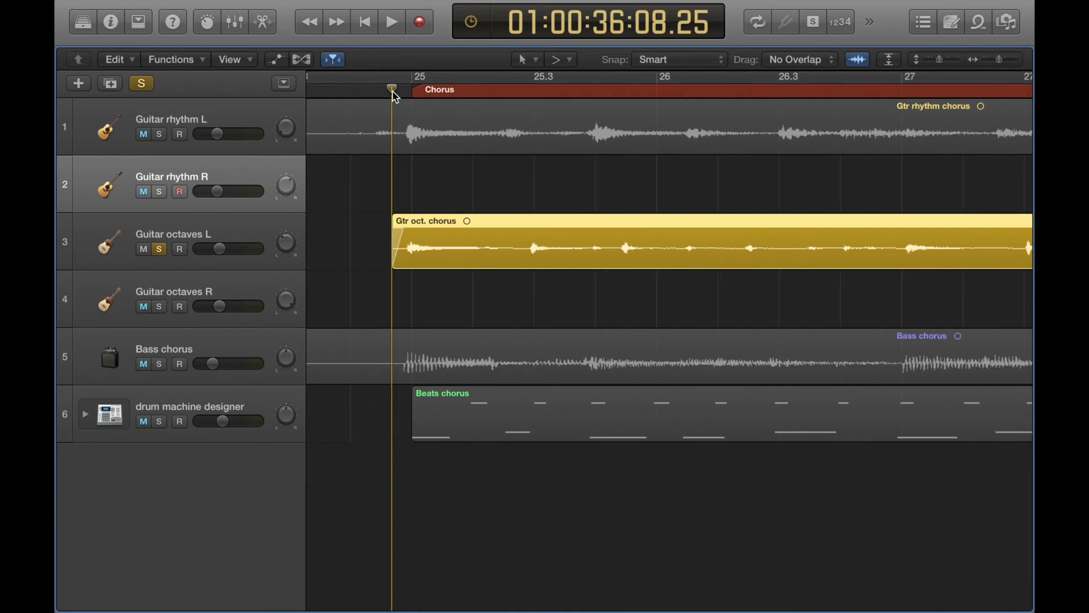
pyautogui.press('super+Left')
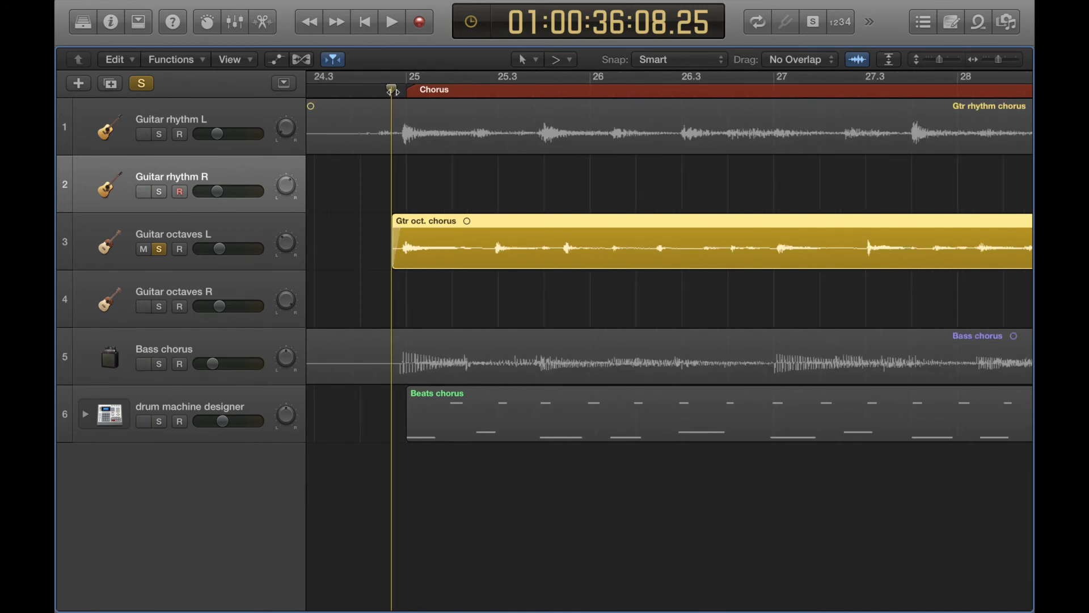
pyautogui.click(246, 285)
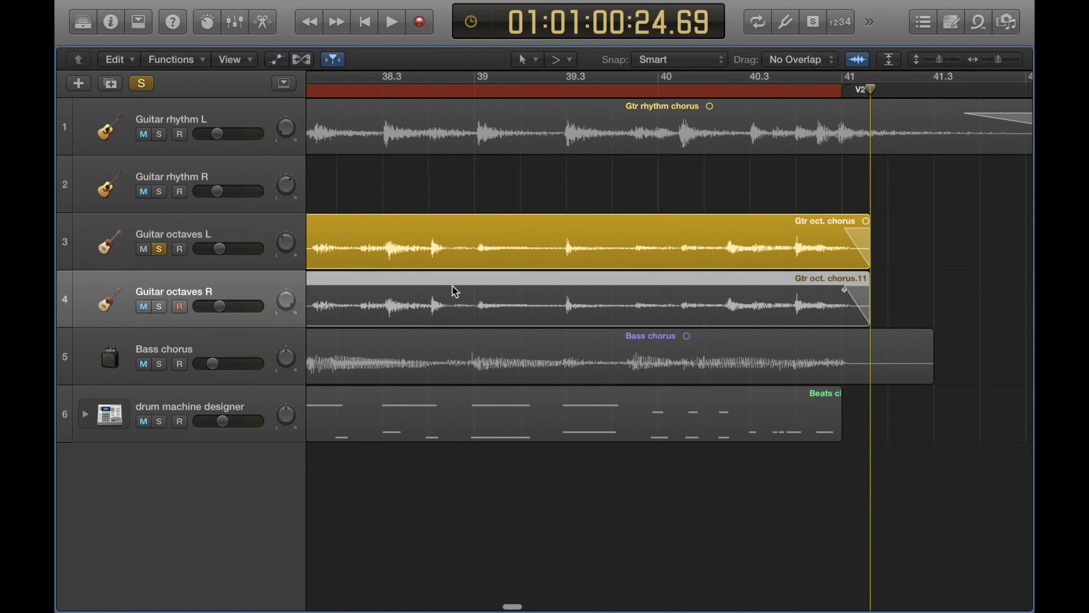
pyautogui.press('super+Left')
pyautogui.press('super+Left')
pyautogui.press('super+Left')
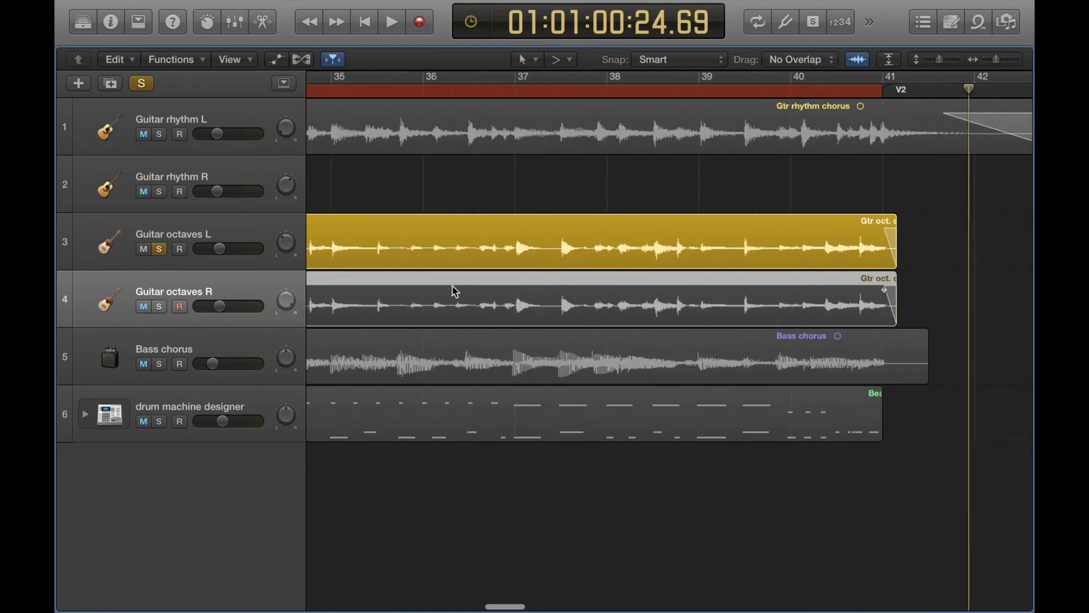
pyautogui.hscroll(-5, 453, 291)
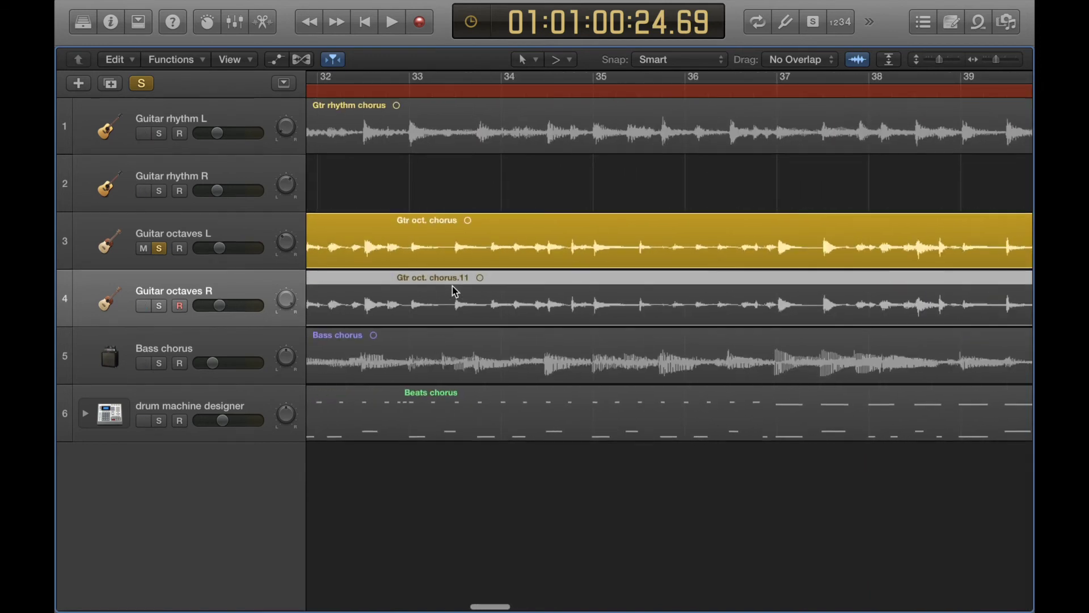
pyautogui.click(159, 306)
pyautogui.hscroll(-15, 412, 303)
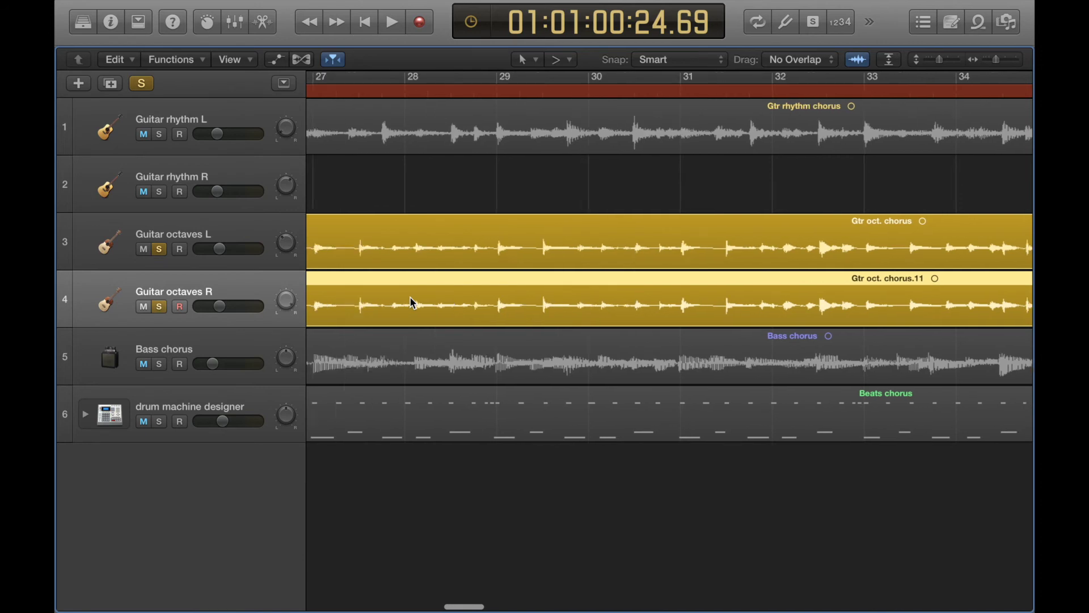
pyautogui.hscroll(-1, 413, 302)
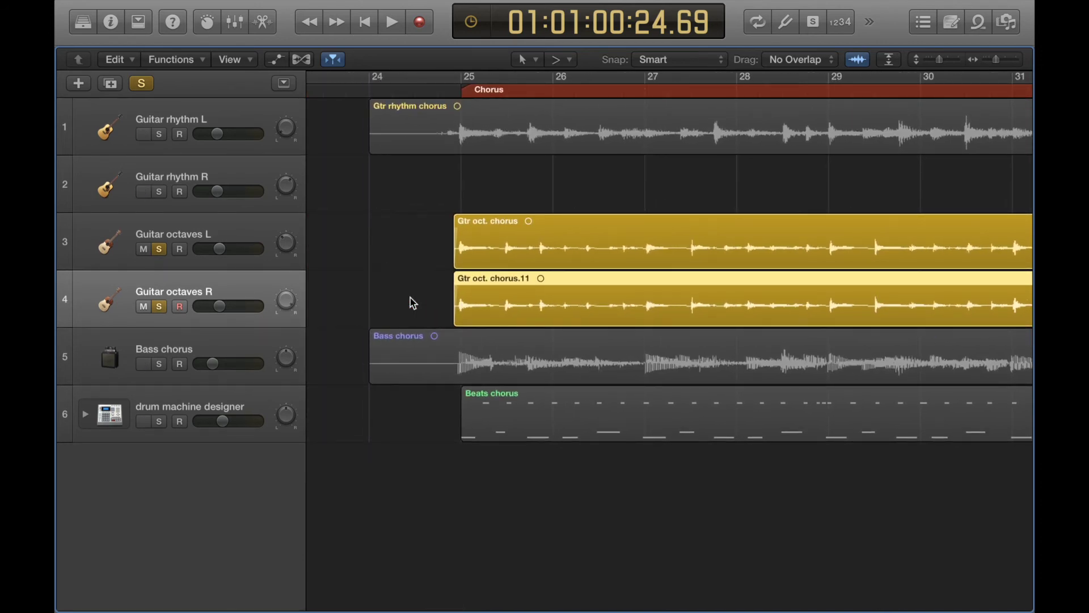
pyautogui.press('super+Left')
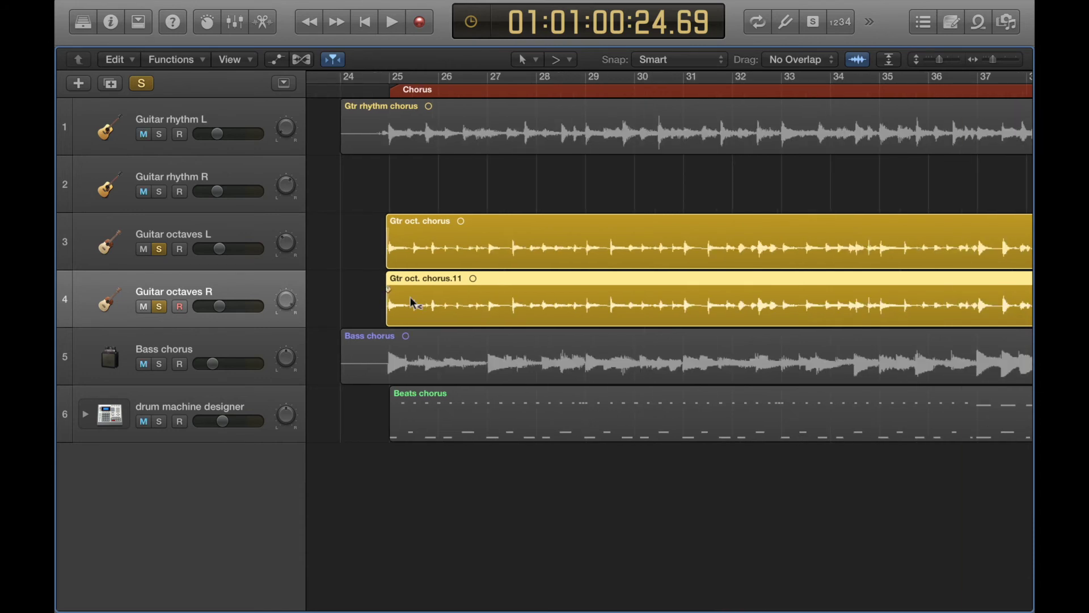
pyautogui.press('super+Left')
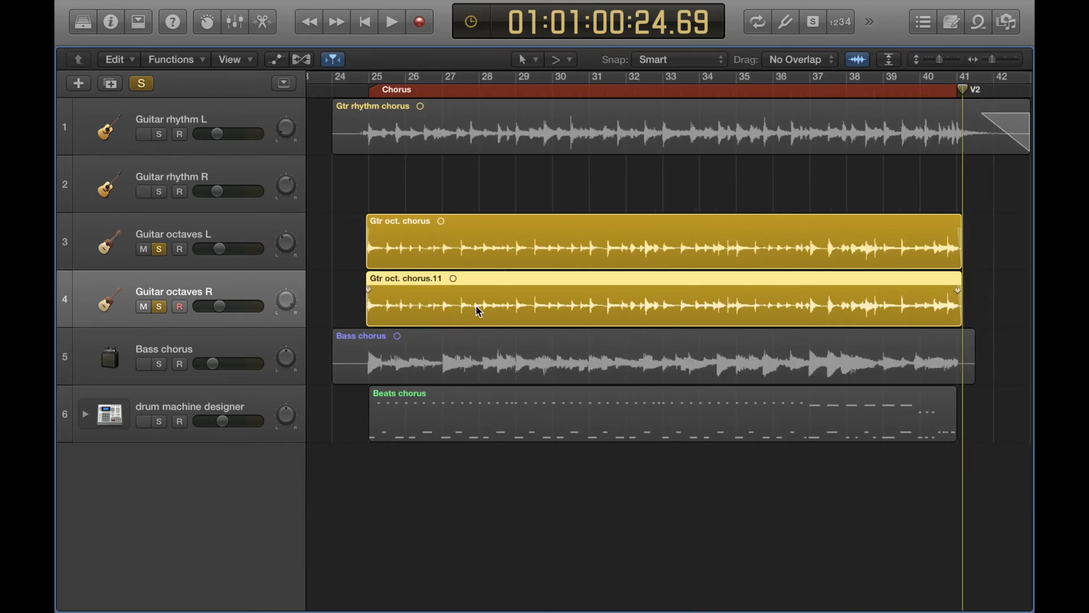
# Step: Delete Gtr oct. chorus.11 from Guitar octaves R and show bars 17–45
pyautogui.press('Delete')
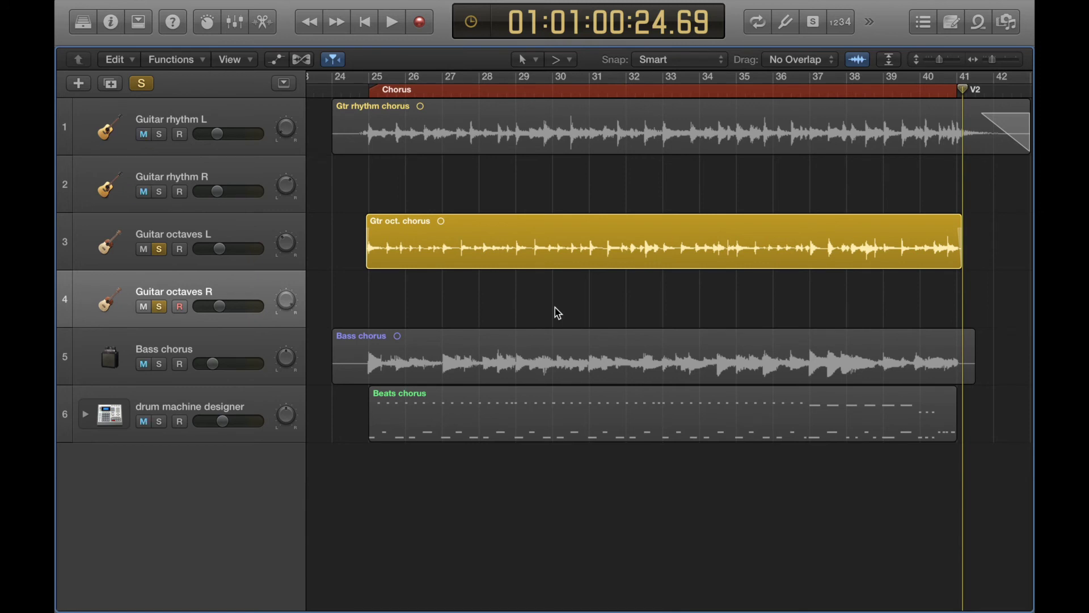
pyautogui.hscroll(-3, 555, 307)
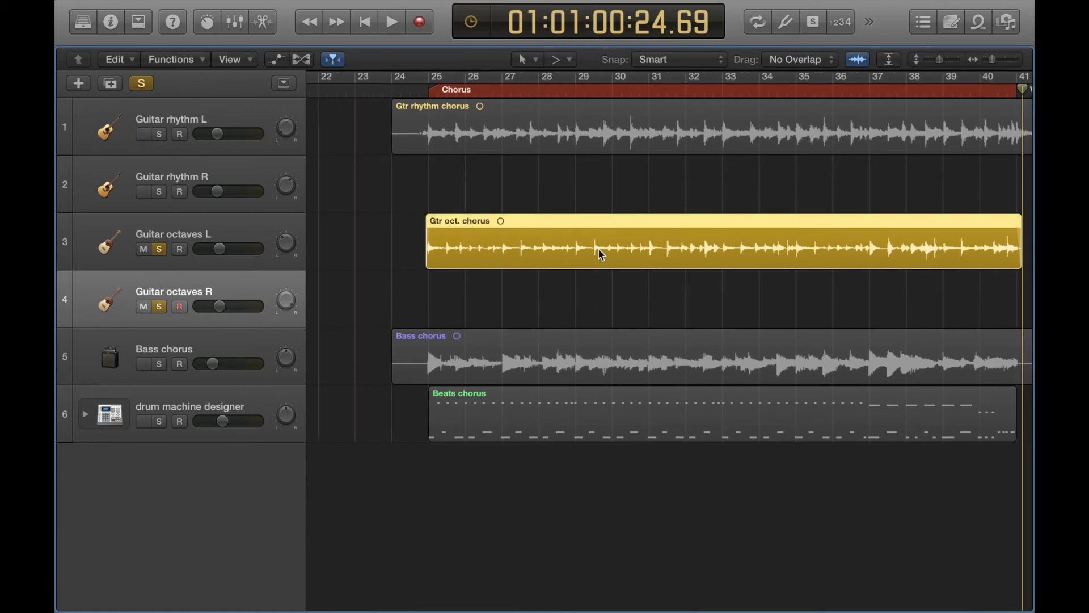
pyautogui.press('super+Left')
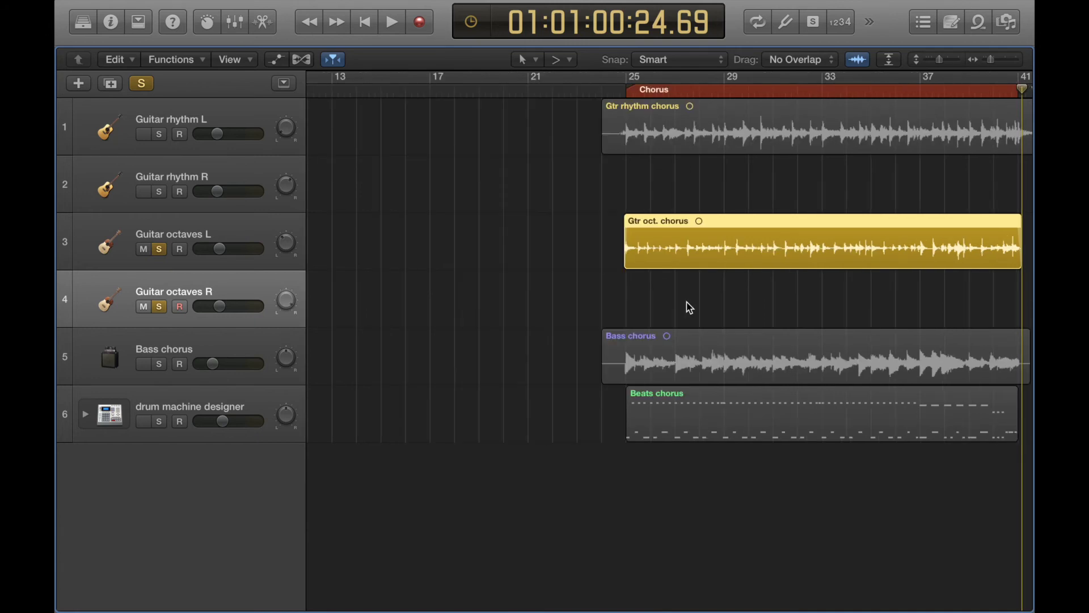
pyautogui.hscroll(4, 689, 307)
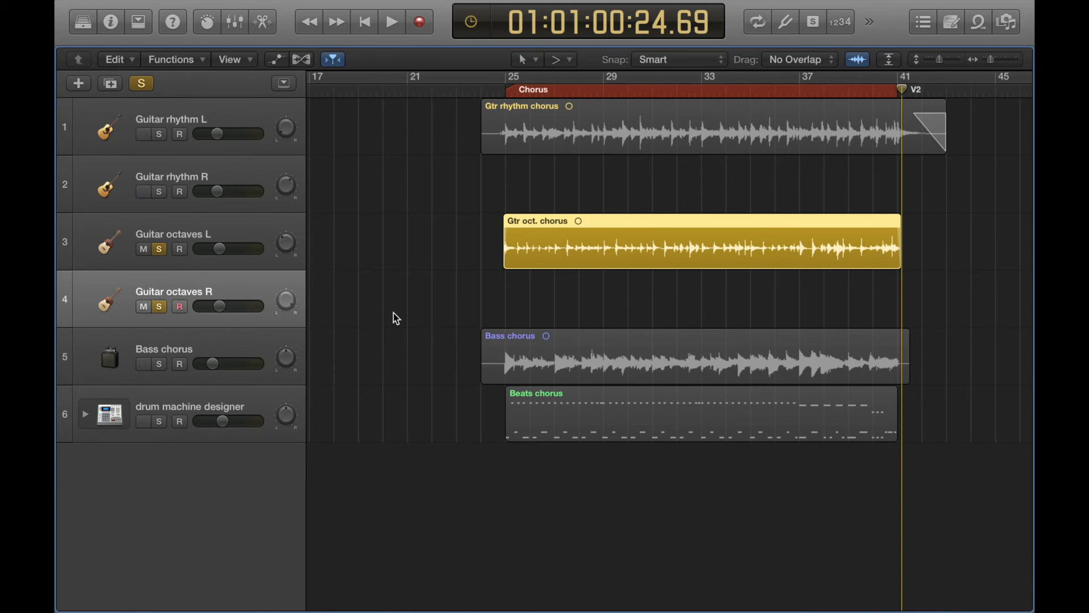
# Step: Paste at Original Position on the Guitar octaves R lane, creating Gtr oct. chorus.12
pyautogui.rightClick(656, 300)
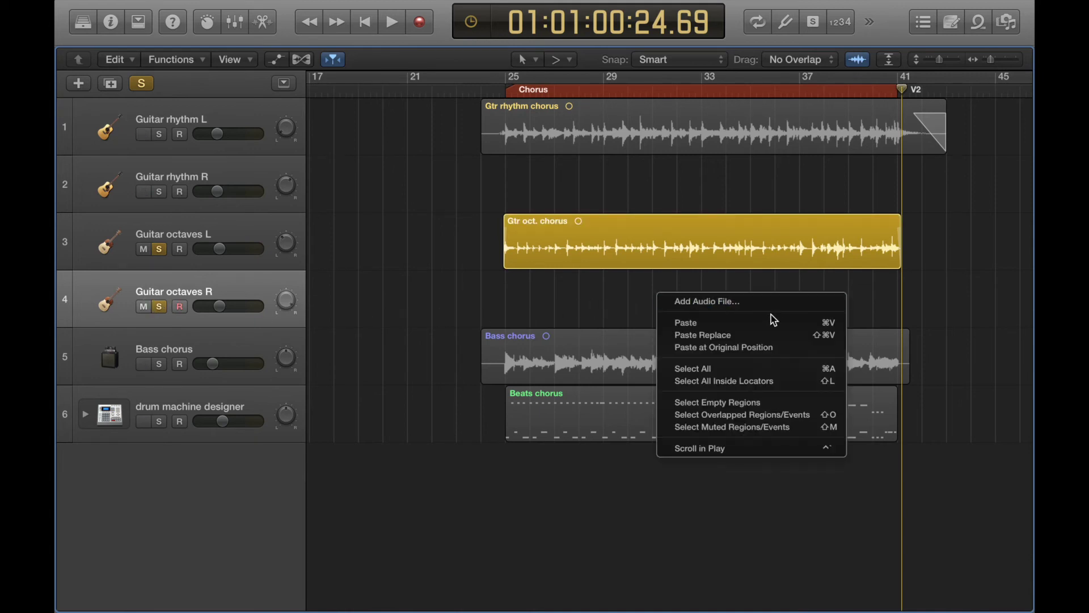
pyautogui.click(798, 350)
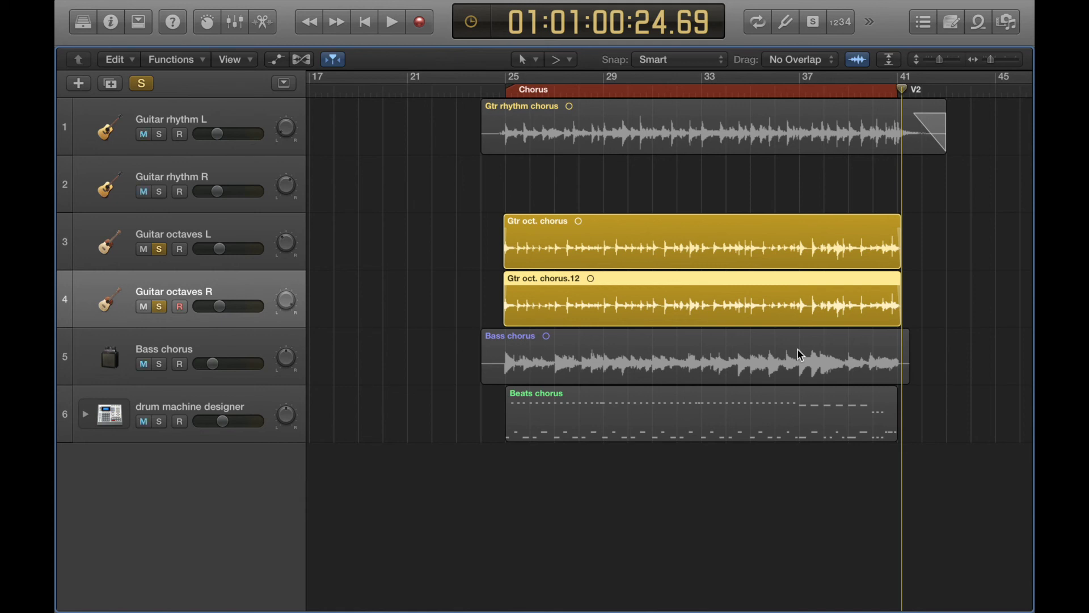
pyautogui.click(505, 89)
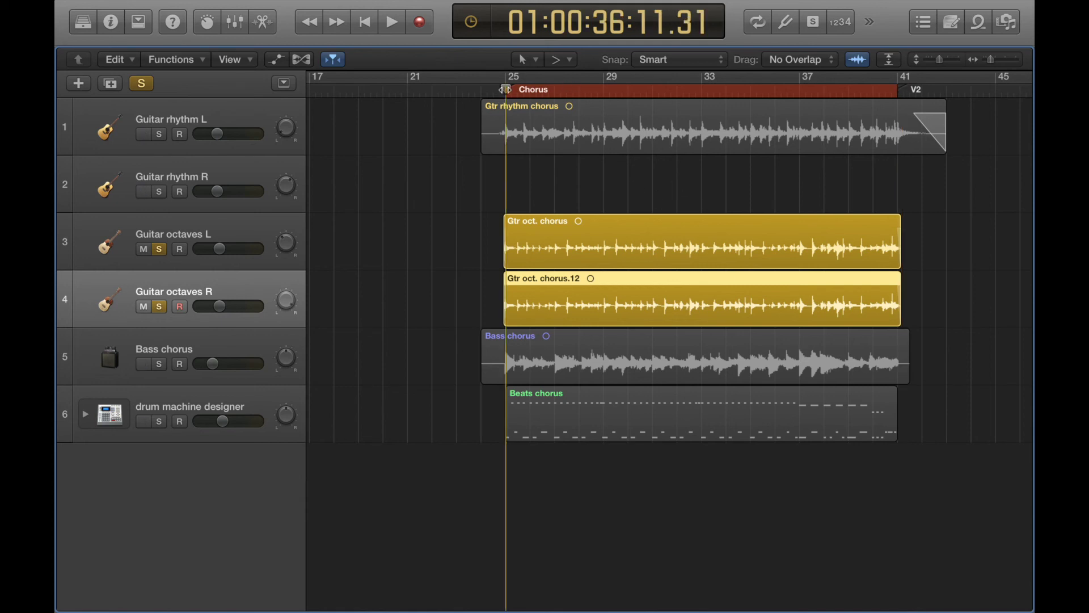
pyautogui.press('super+Right')
pyautogui.moveTo(544, 287); pyautogui.dragTo(555, 291)
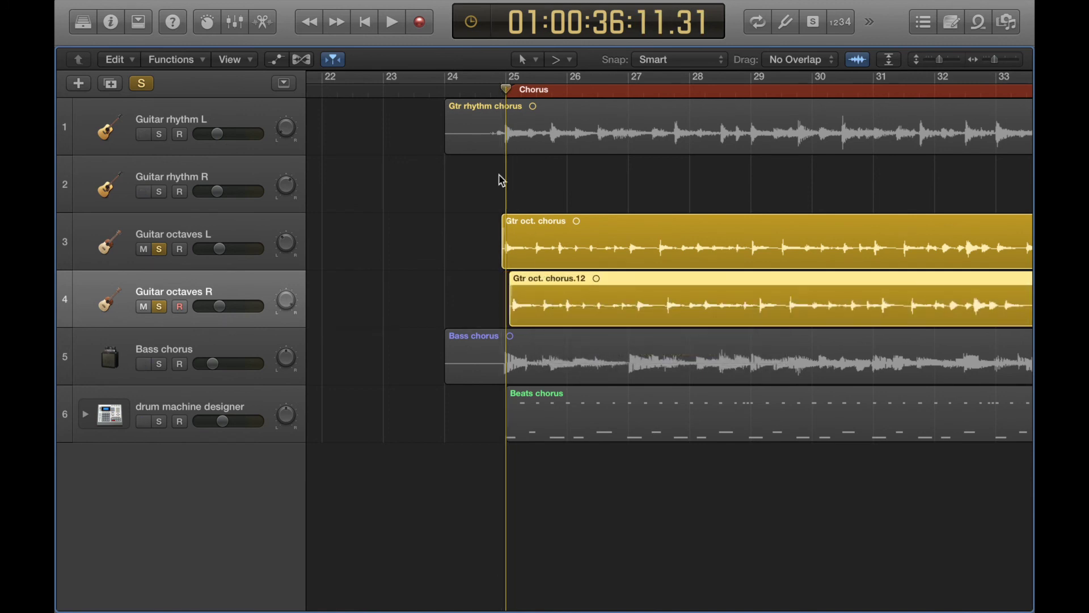
pyautogui.press('space')
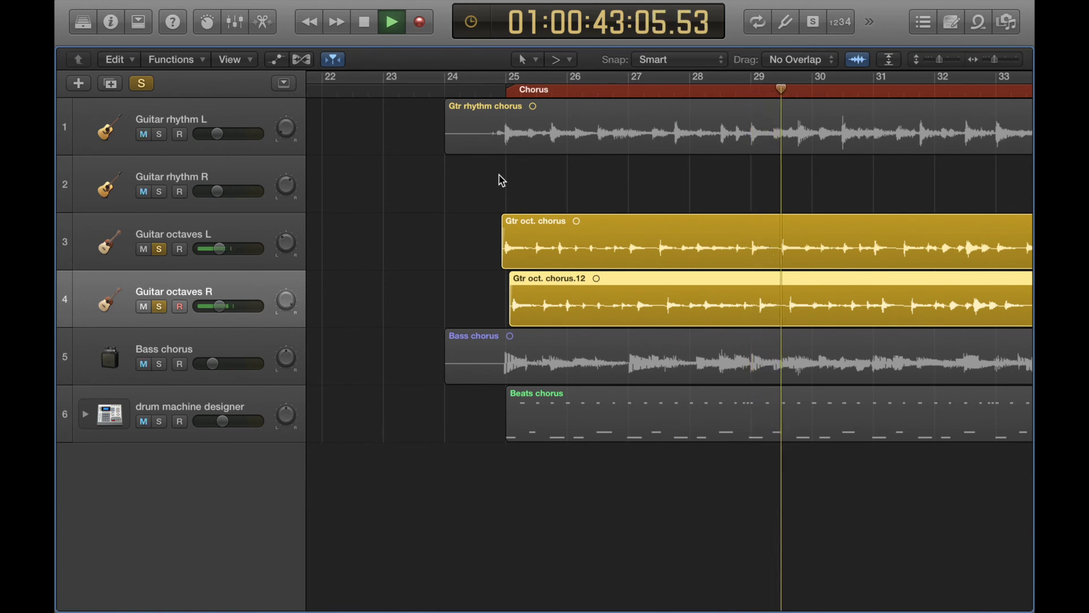
pyautogui.press('space')
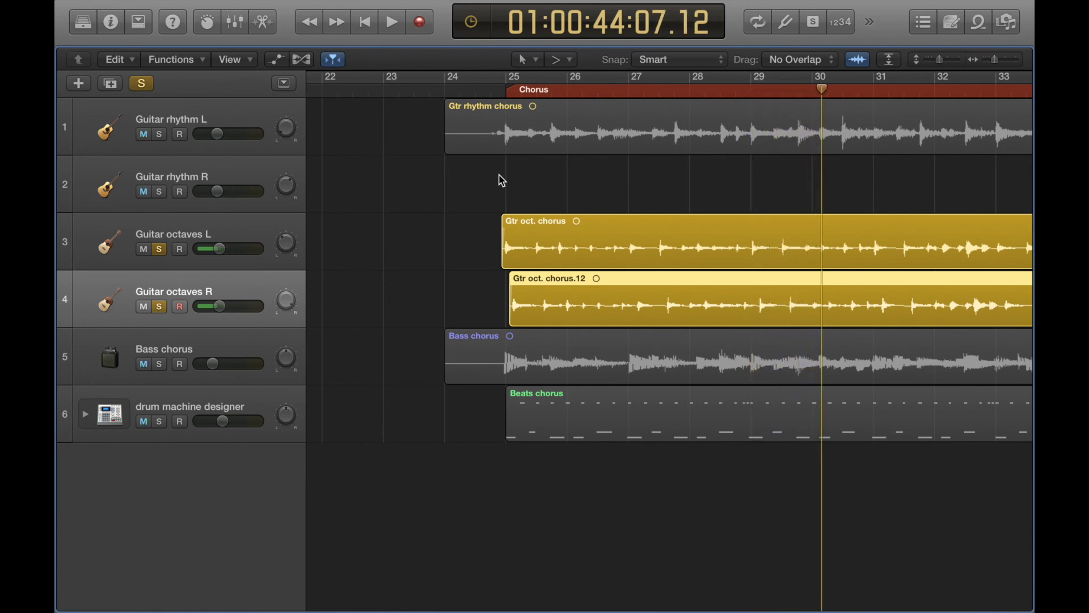
pyautogui.press('super+z')
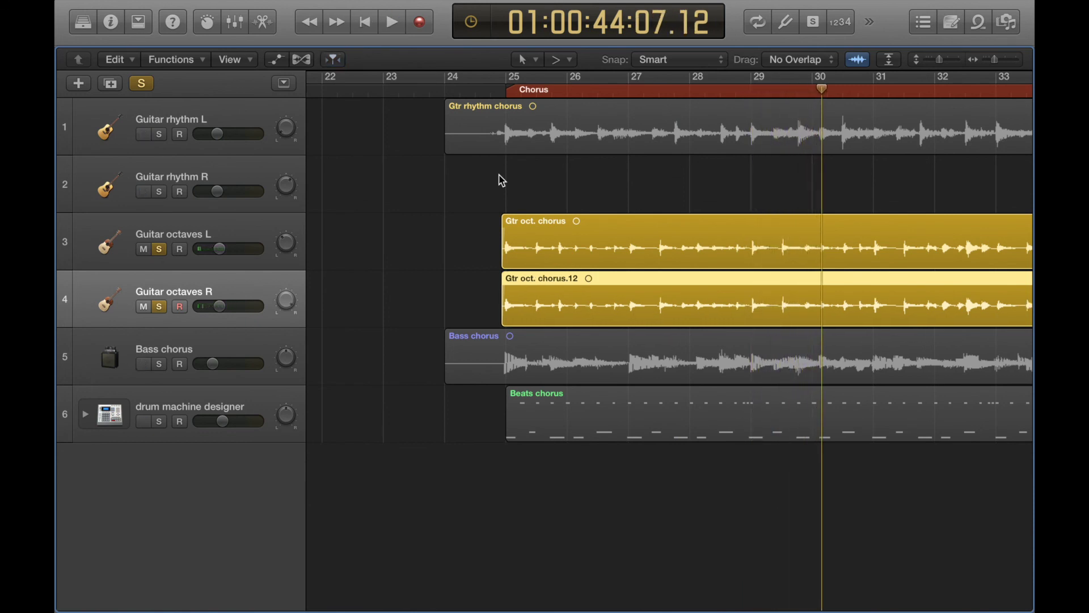
pyautogui.click(506, 91)
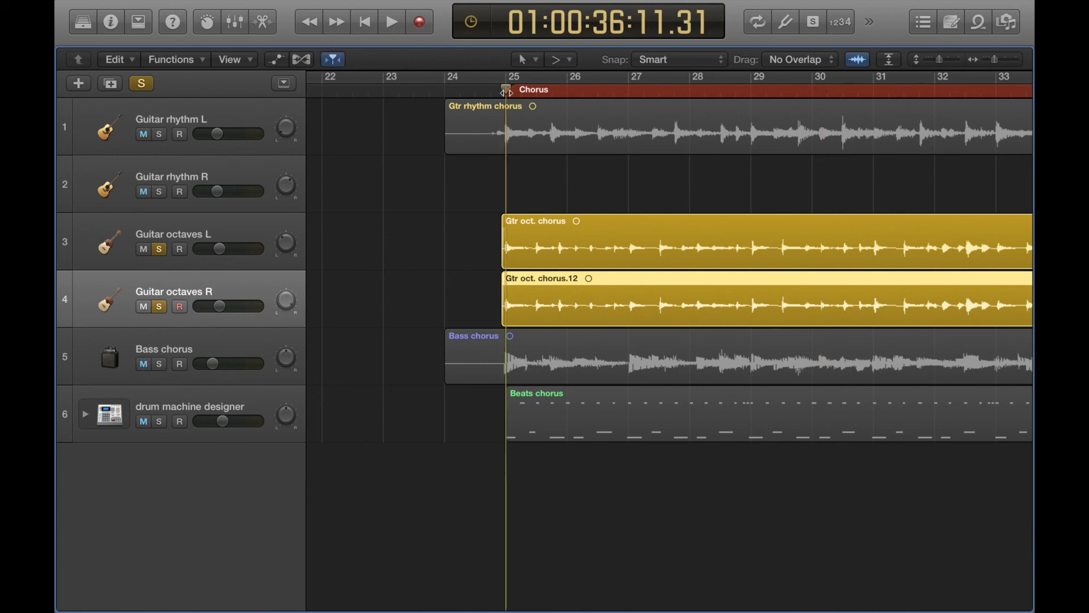
pyautogui.press('space')
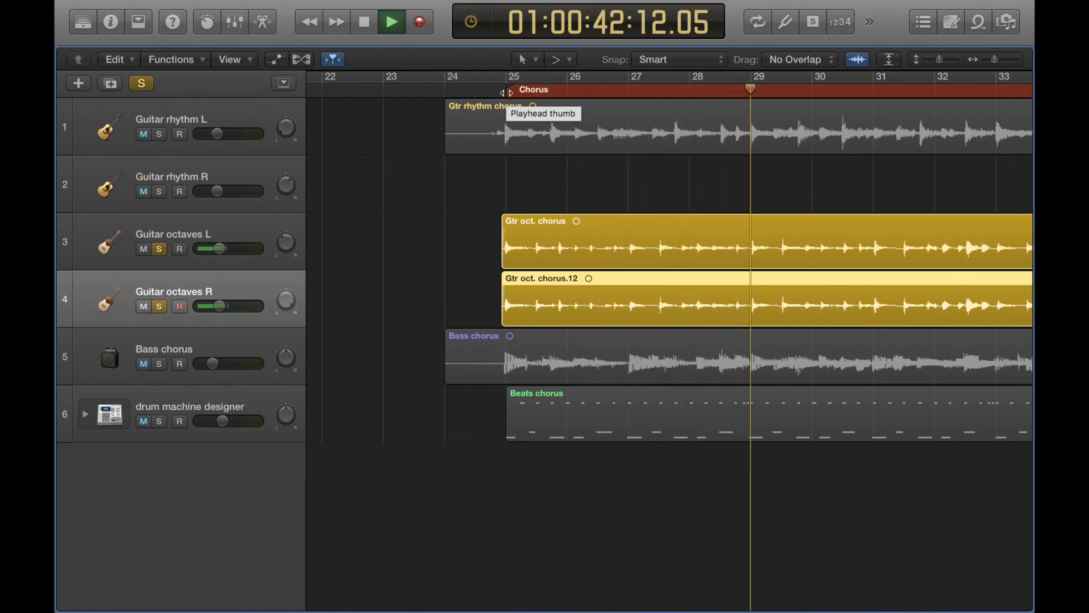
pyautogui.press('space')
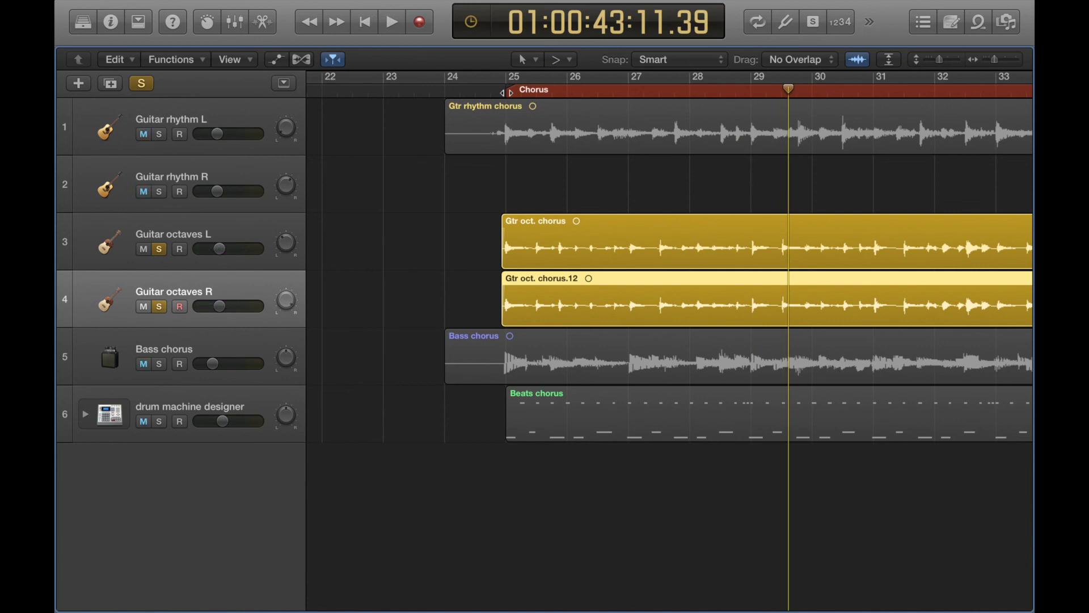
pyautogui.press('super+Left')
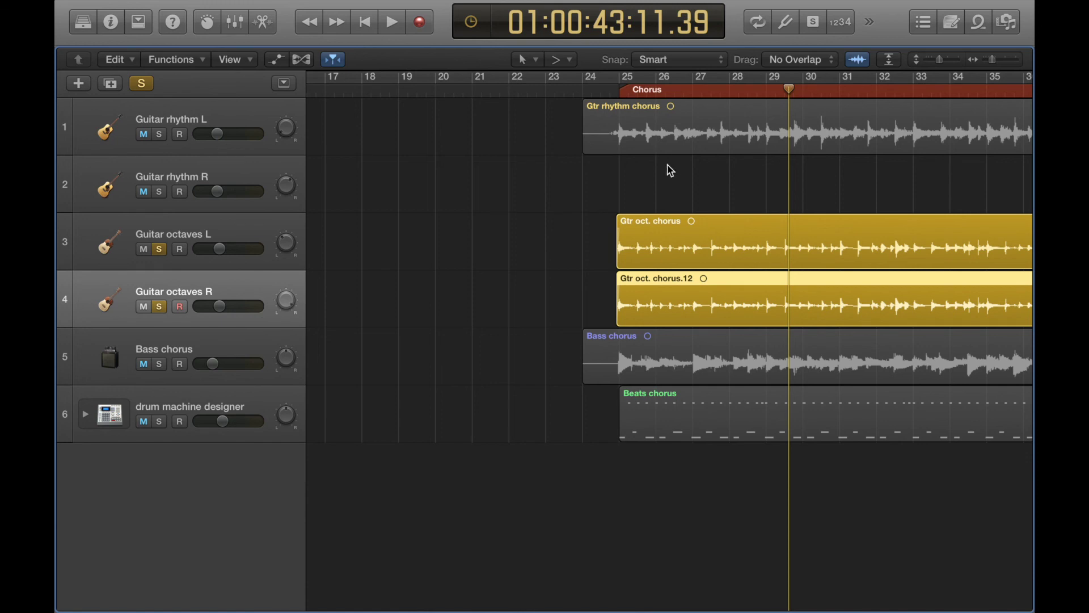
# Step: Clear global solo and paste Gtr rhythm chorus at its original position on Guitar rhythm R
pyautogui.hscroll(5, 654, 151)
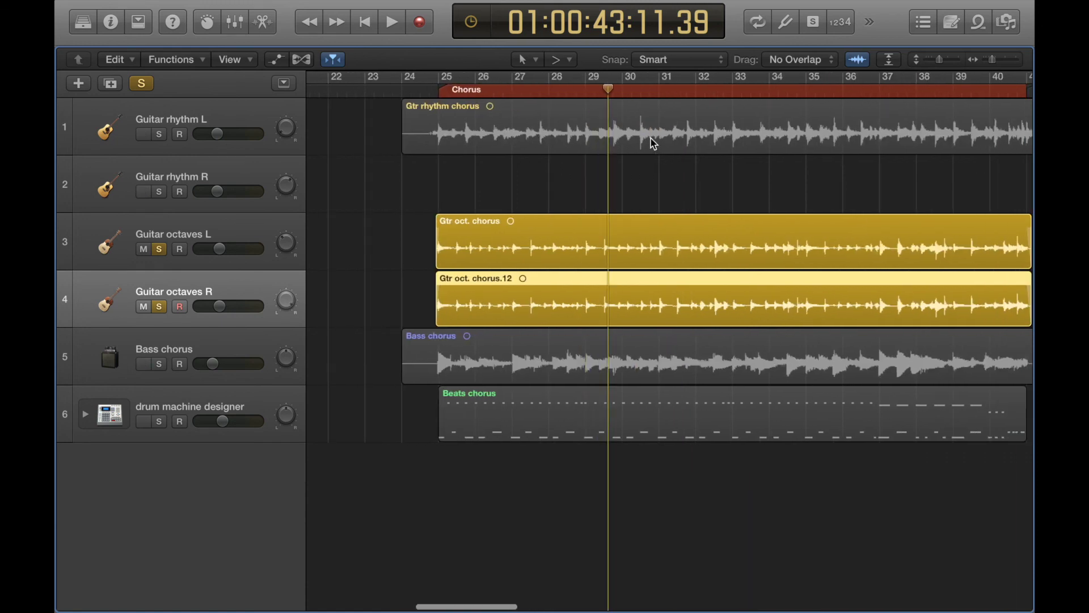
pyautogui.scroll(-4, 652, 142)
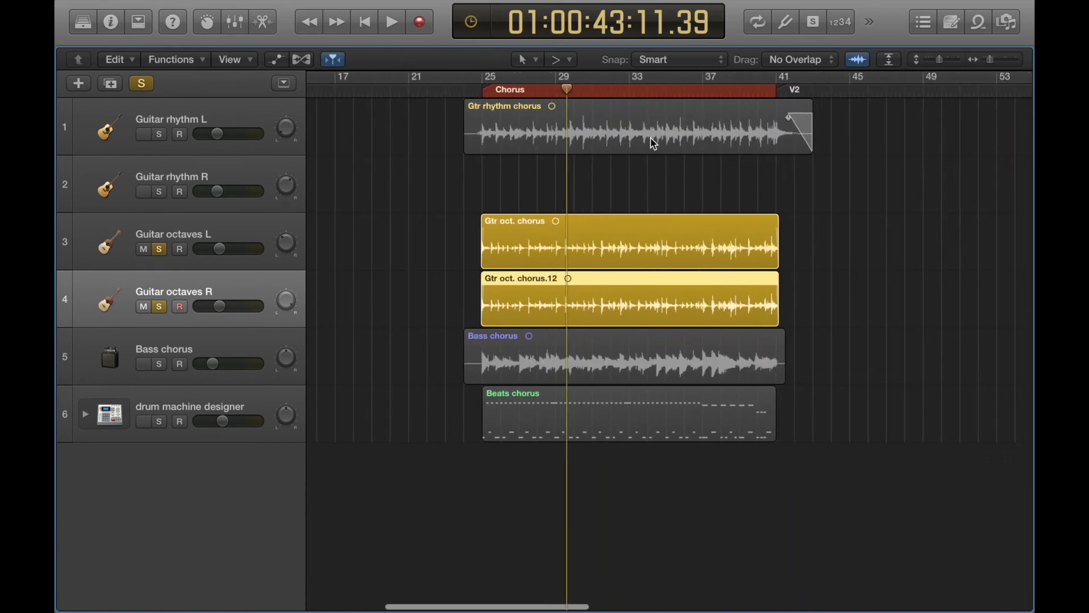
pyautogui.click(141, 84)
pyautogui.click(699, 140)
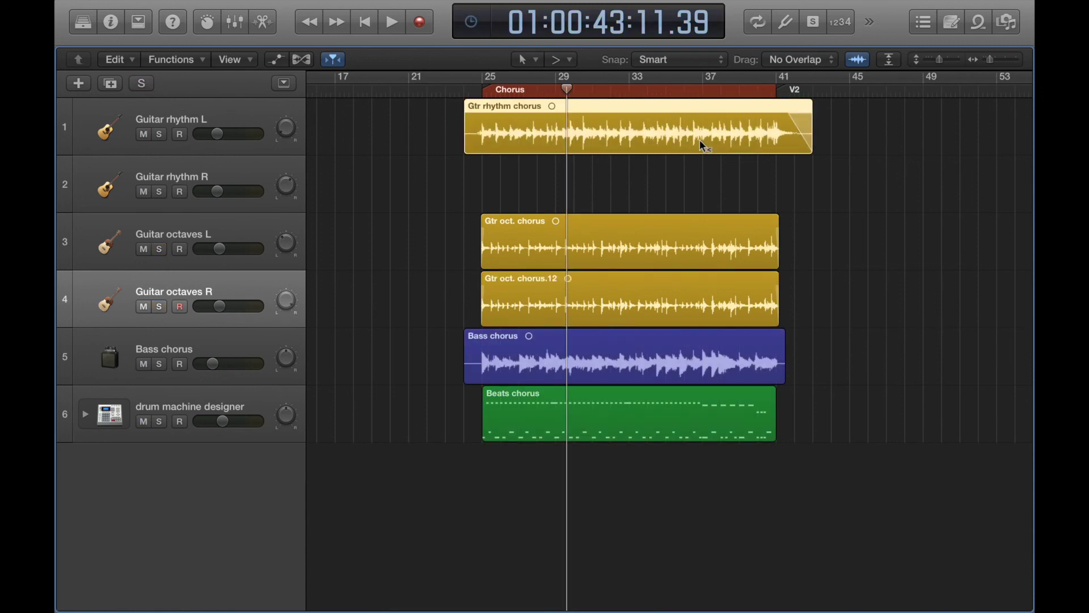
pyautogui.click(228, 171)
pyautogui.rightClick(736, 179)
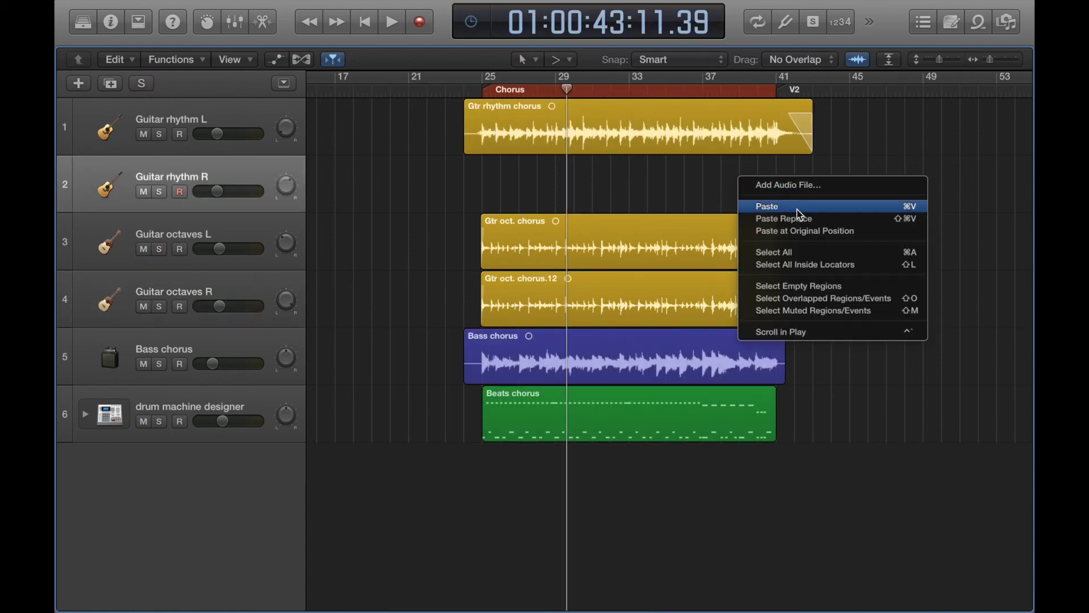
pyautogui.click(808, 231)
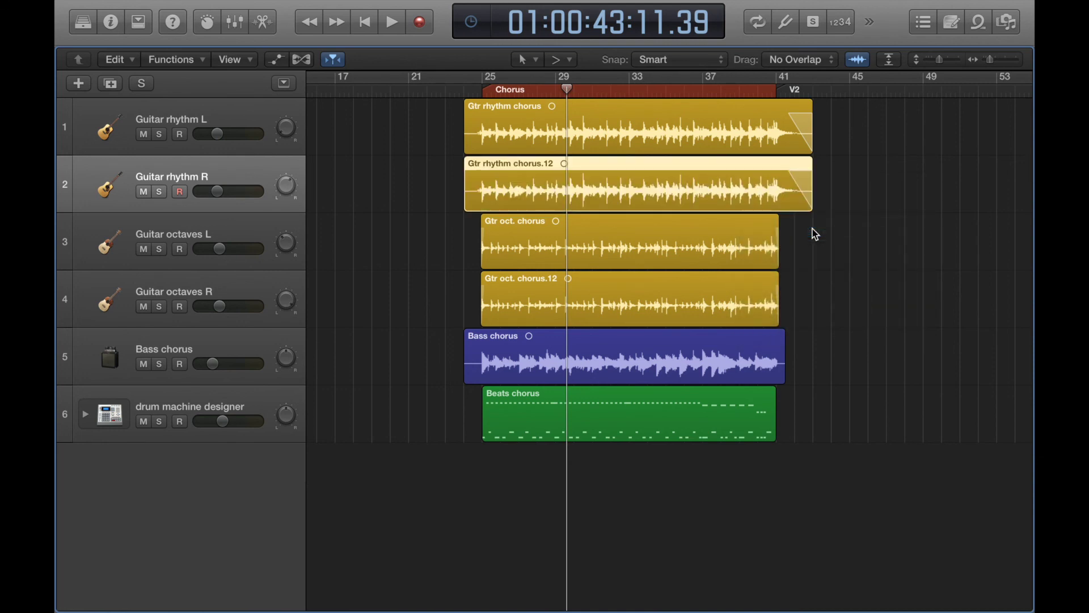